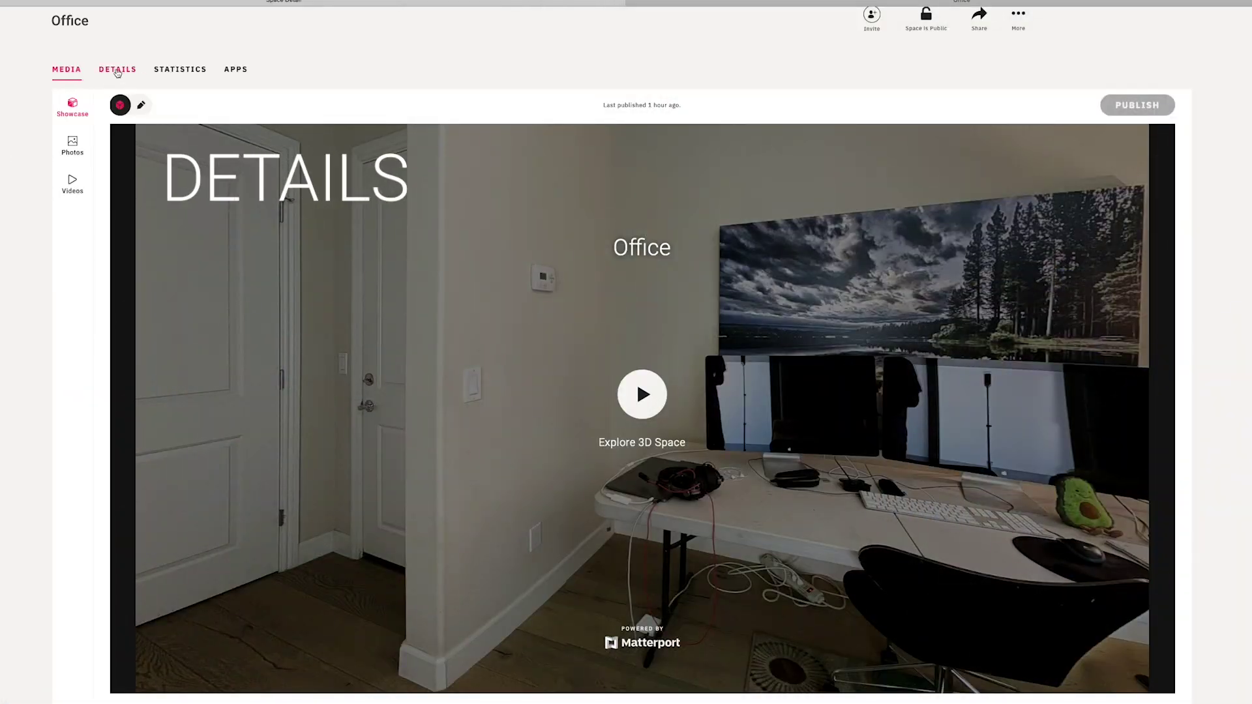
# Step: Open the Office space's Details page with its public, address and internal detail fields
pyautogui.click(125, 76)
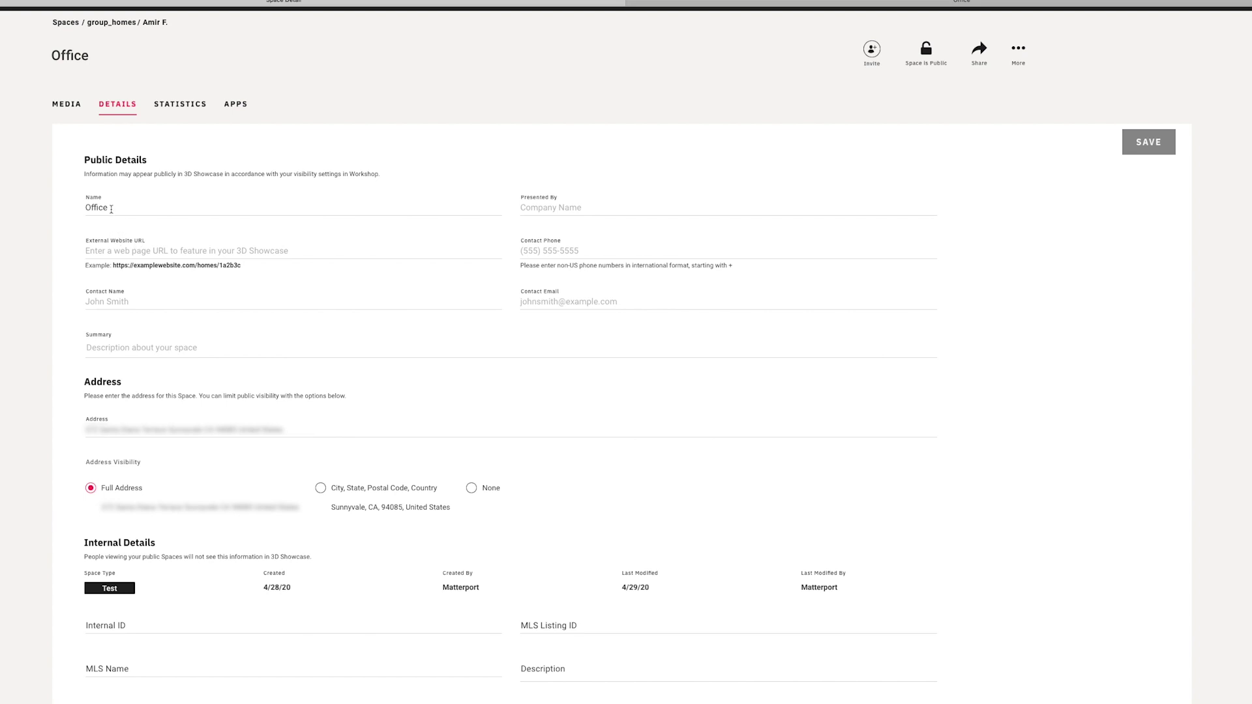
# Step: Set the Office space's Address Visibility to None, save the details, and return to Media
pyautogui.click(89, 210)
pyautogui.click(321, 489)
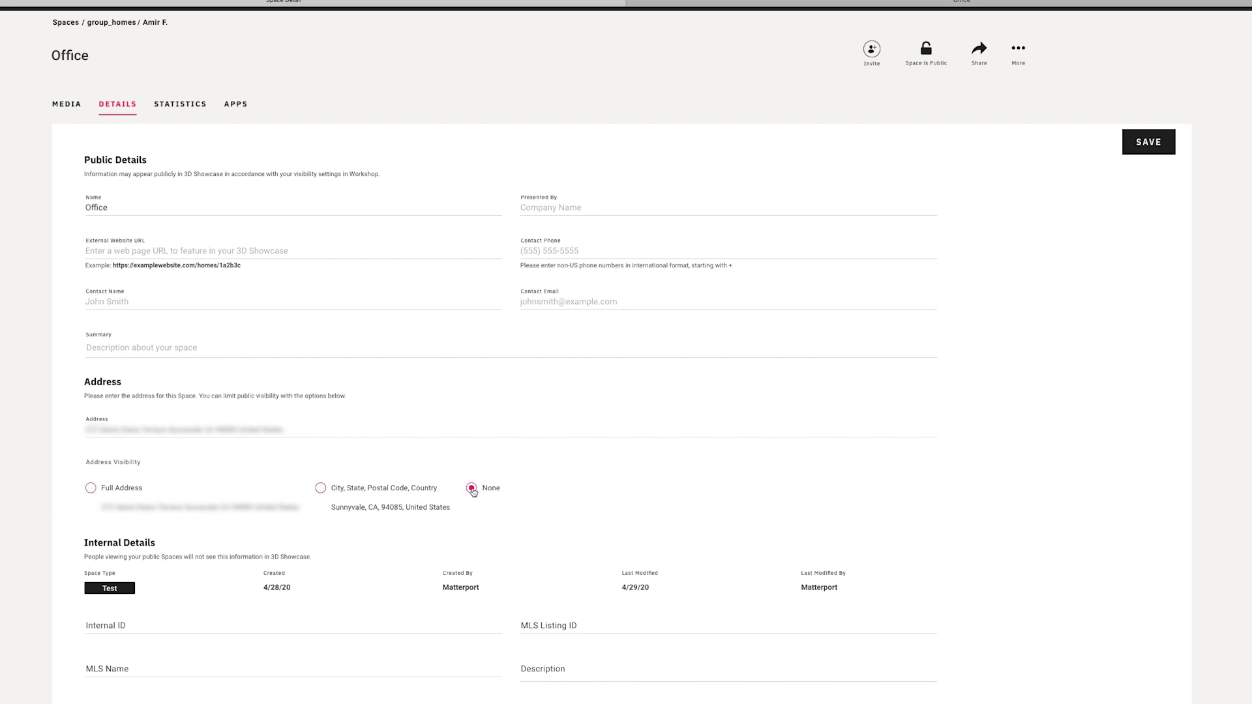
pyautogui.click(1149, 143)
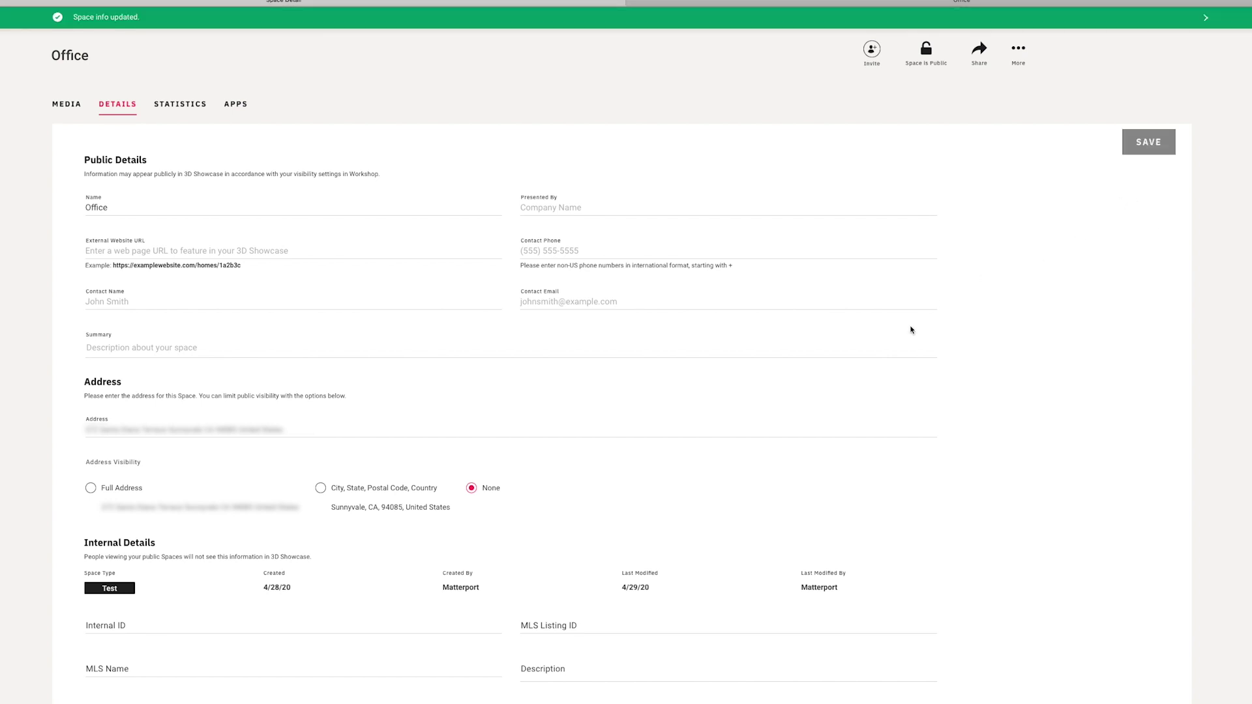
pyautogui.click(67, 104)
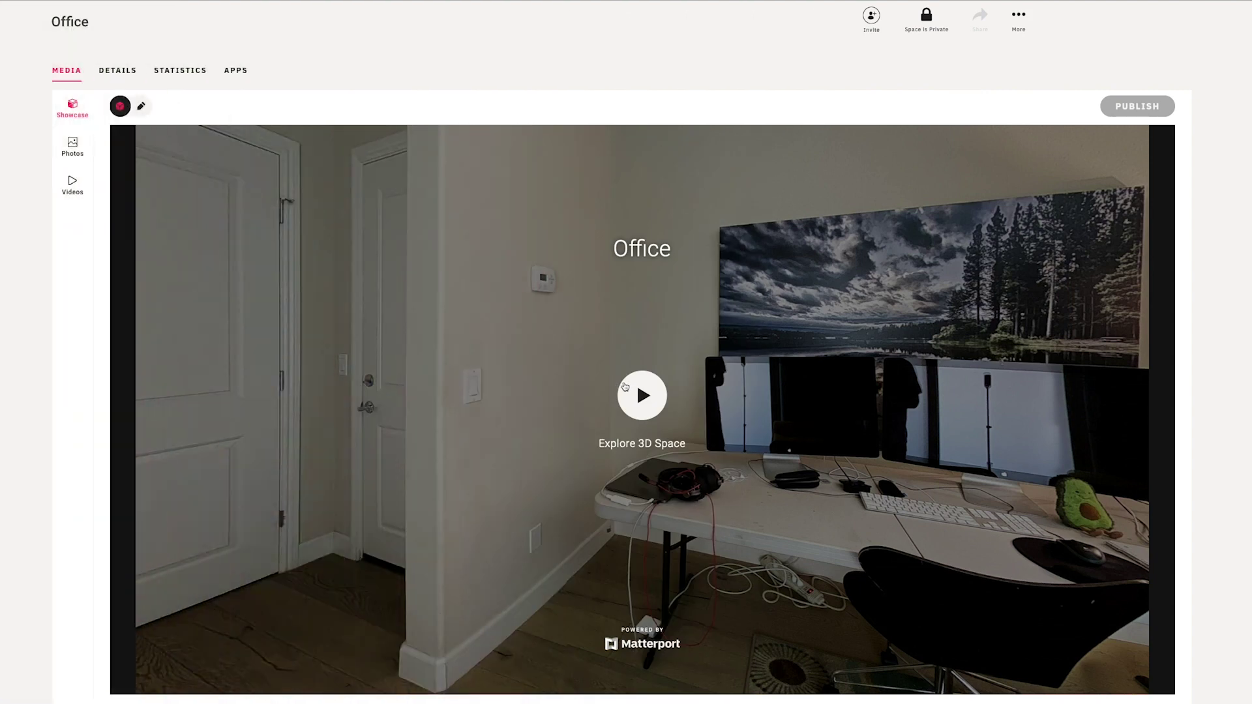
# Step: Launch the Office 3D tour, move near the desk, and switch to edit mode
pyautogui.click(642, 399)
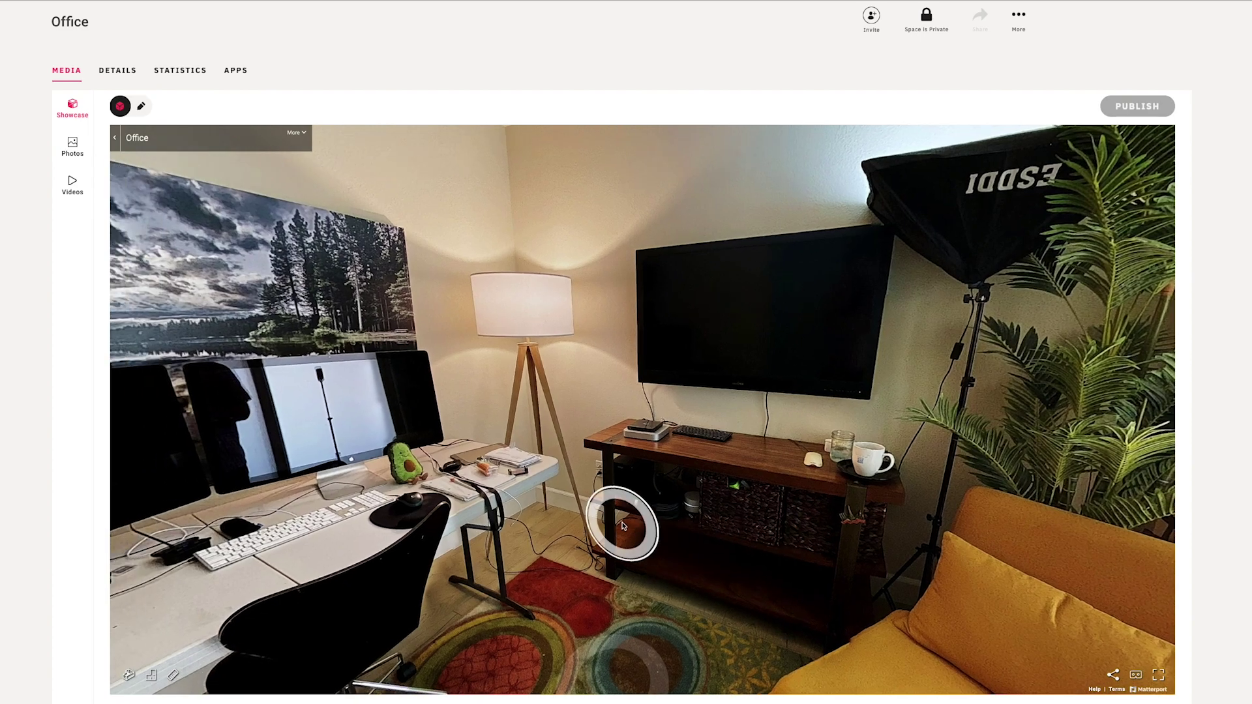
pyautogui.click(627, 519)
pyautogui.moveTo(600, 460); pyautogui.dragTo(725, 472)
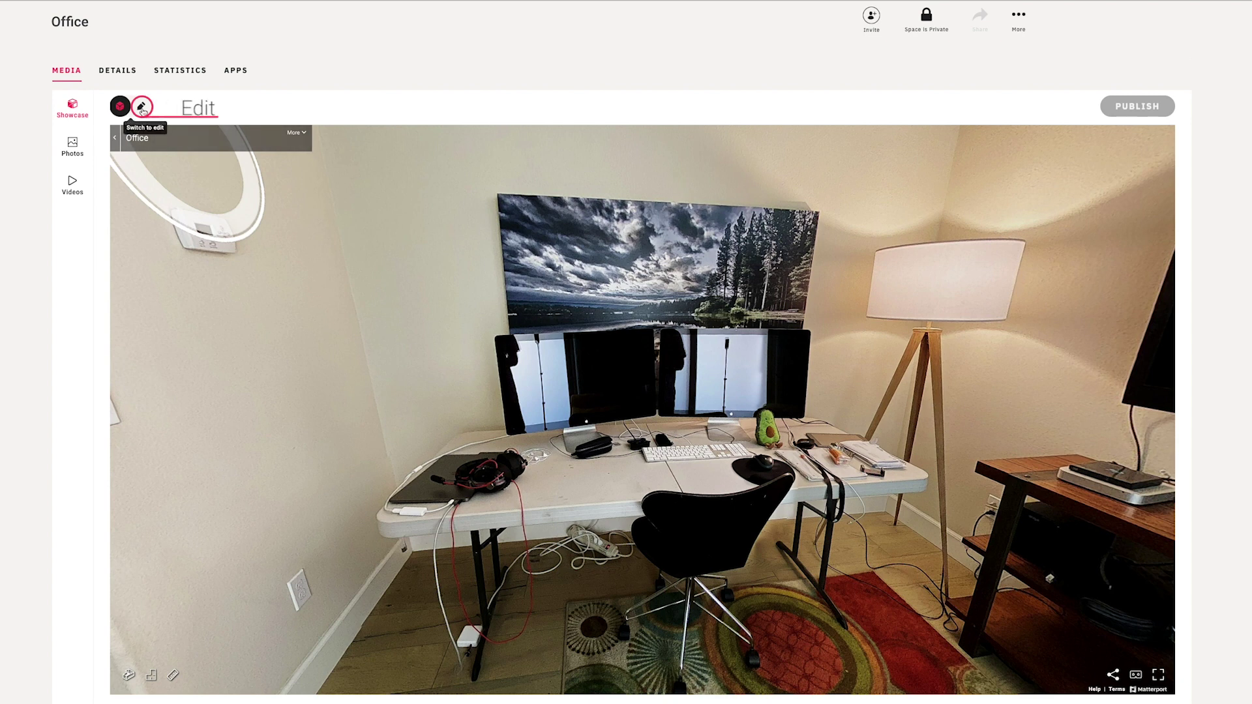
pyautogui.click(141, 106)
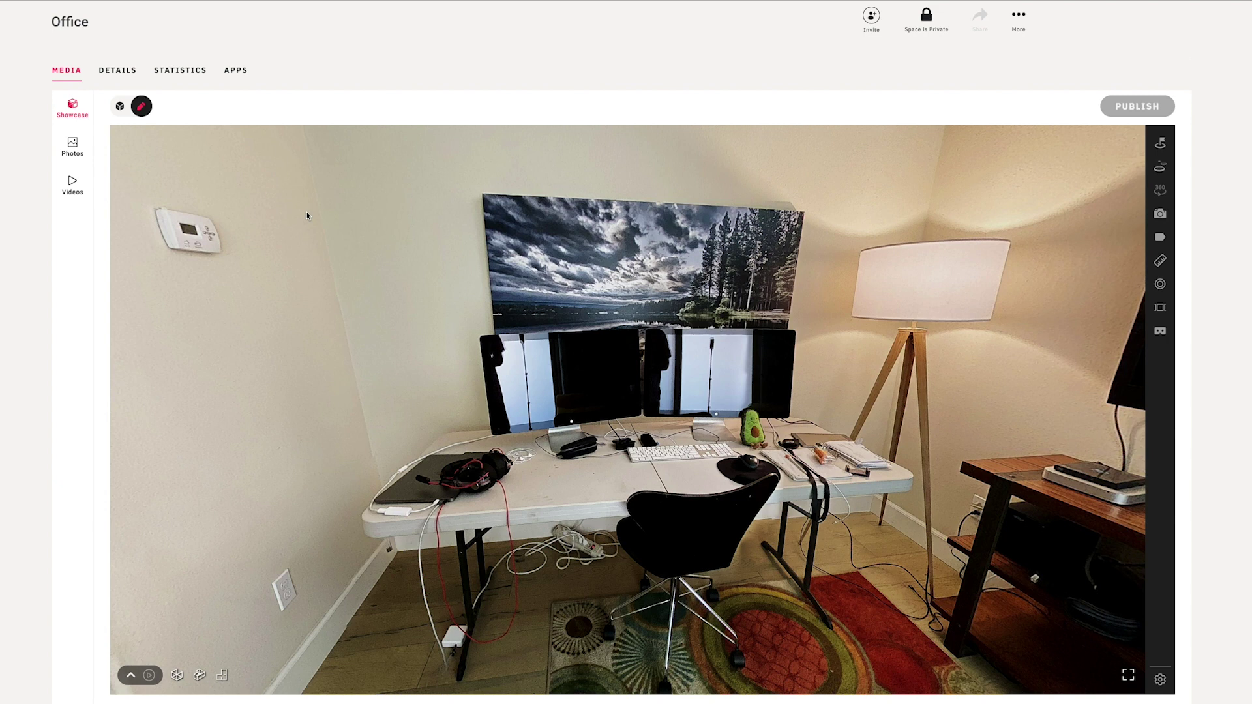
# Step: Add a label named 'Office' on the office floor in the top-down floor plan
pyautogui.click(1160, 238)
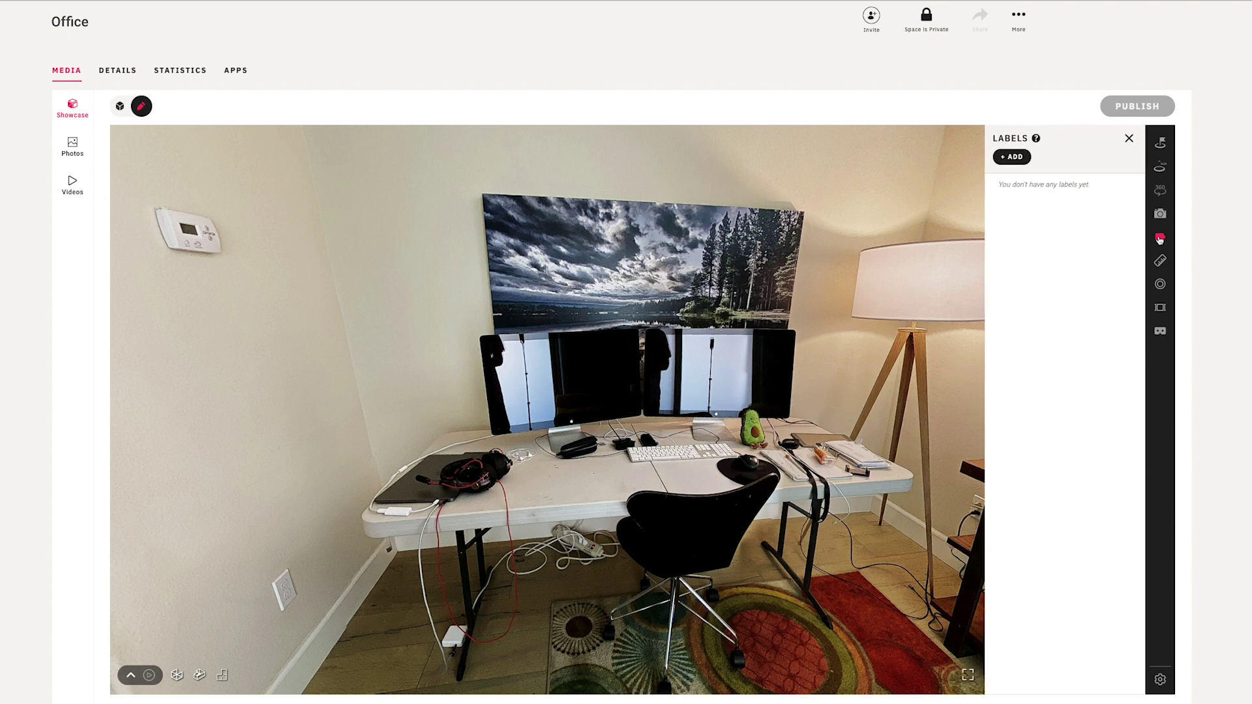
pyautogui.click(1013, 157)
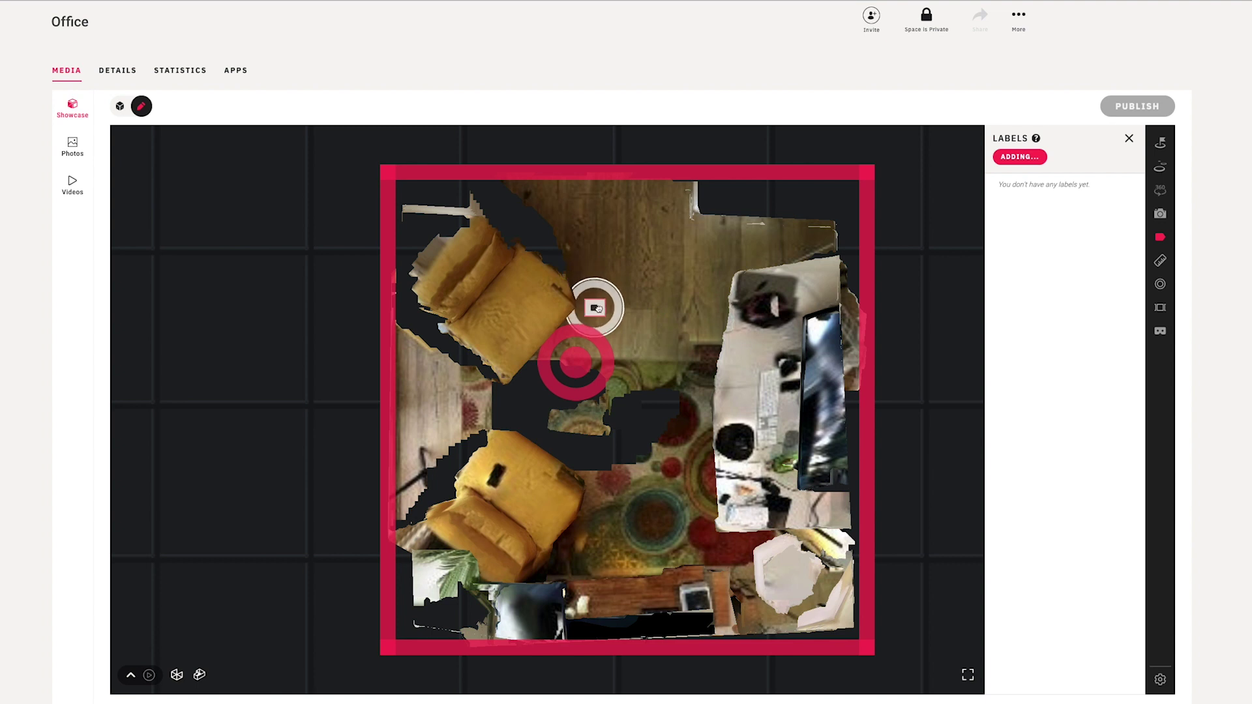
pyautogui.click(617, 307)
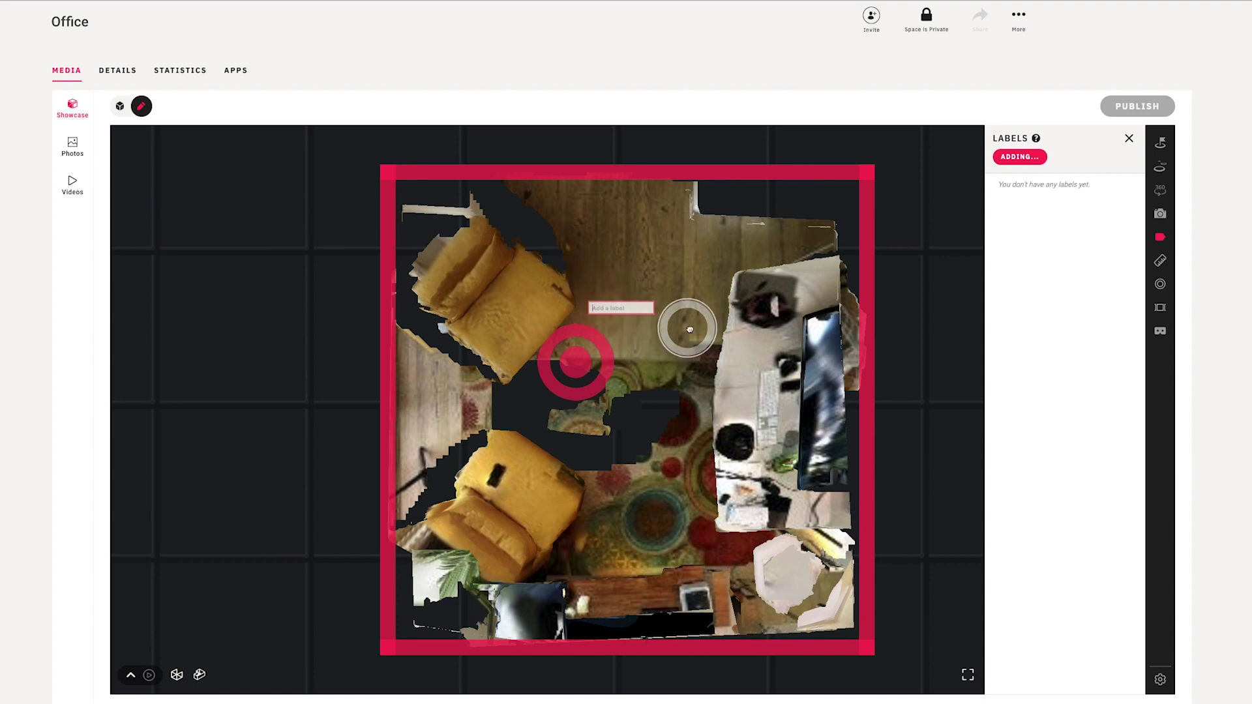
pyautogui.write('Office')
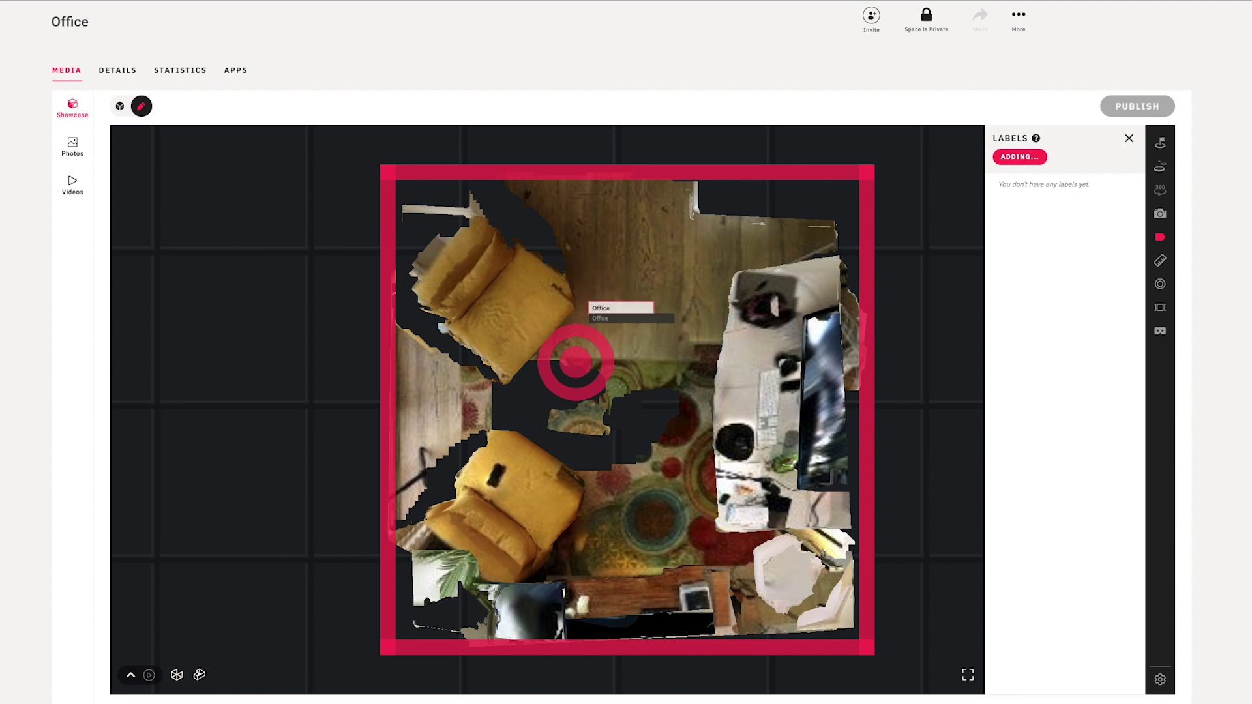
pyautogui.press('Return')
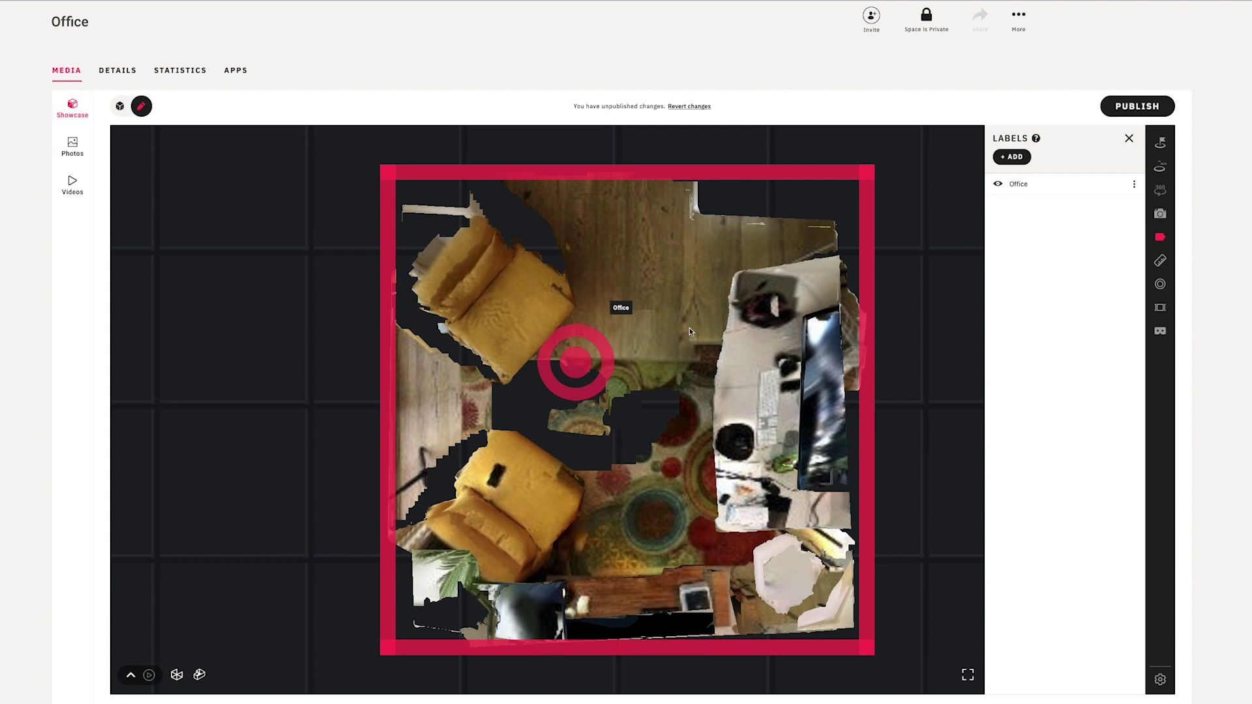
# Step: Tag the avocado plush with a Mattertag titled 'Avocado Stuffy', then start a second tag
pyautogui.click(1161, 285)
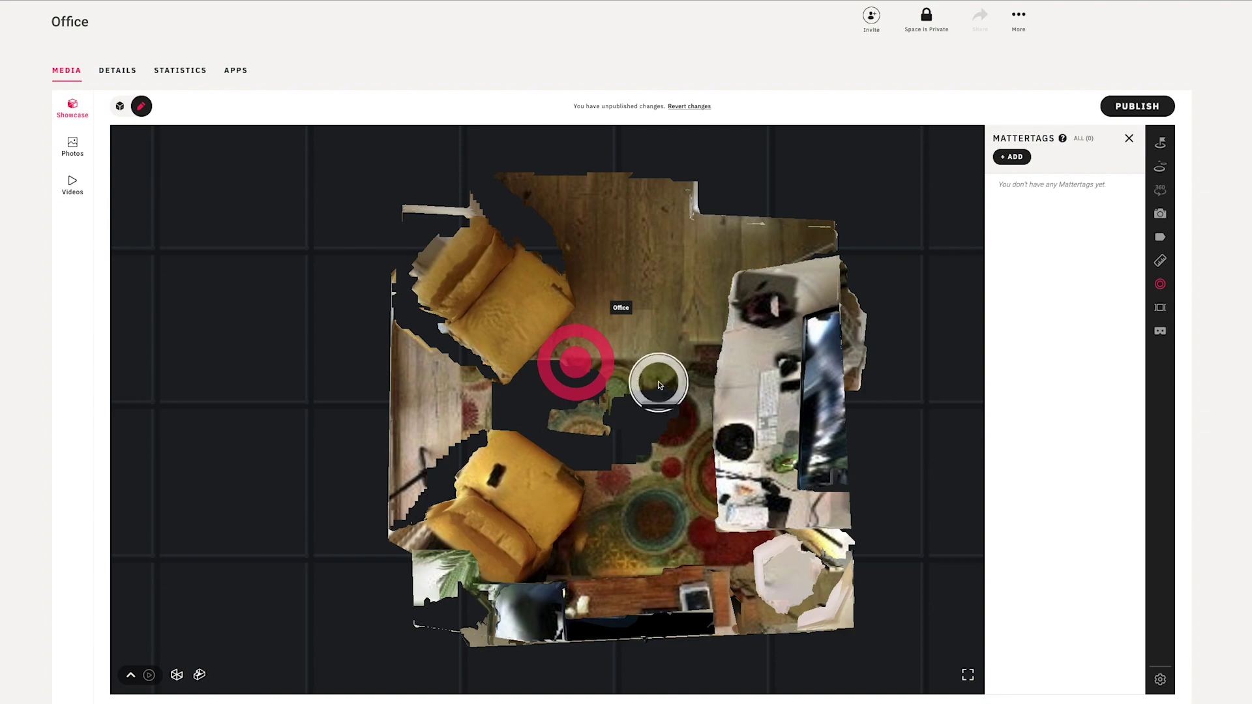
pyautogui.click(631, 370)
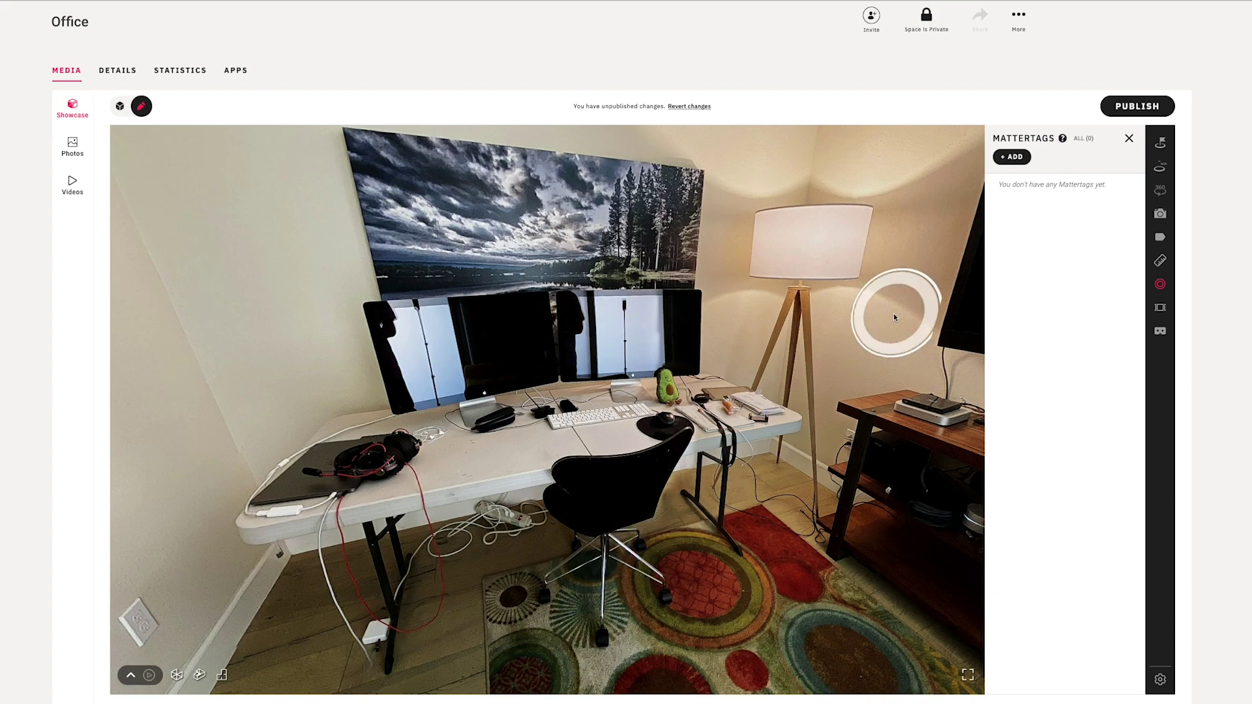
pyautogui.click(1014, 157)
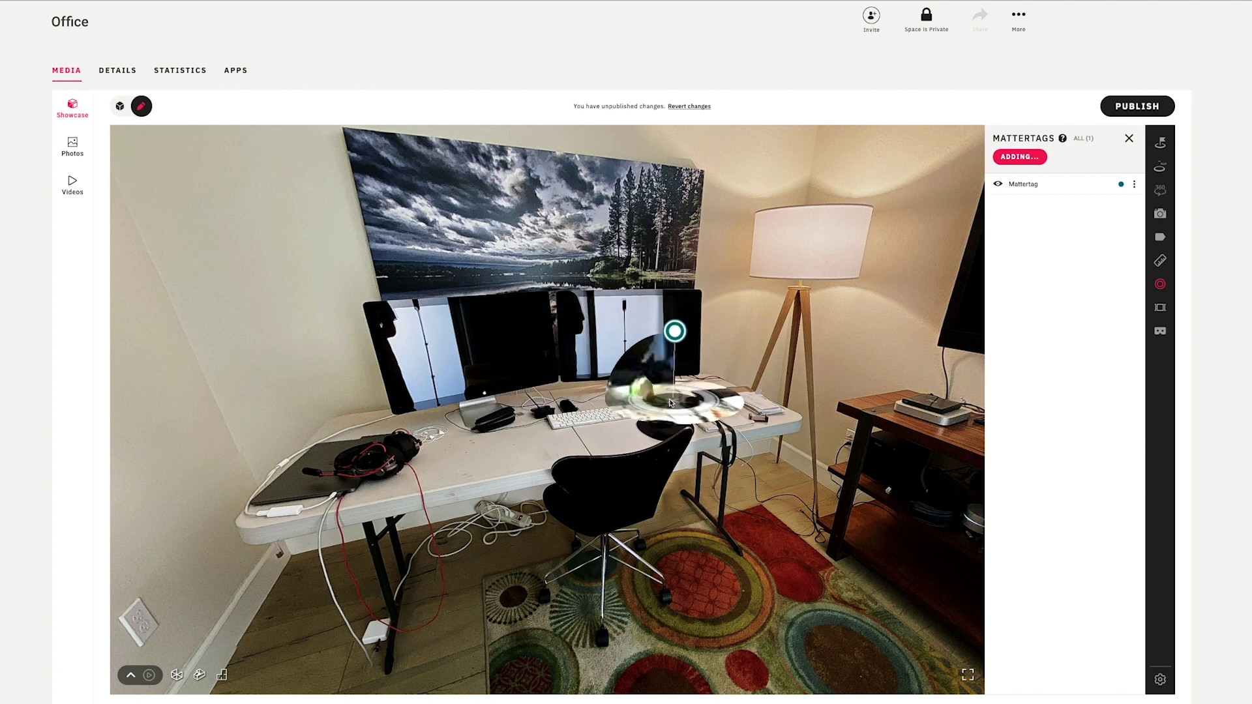
pyautogui.click(658, 402)
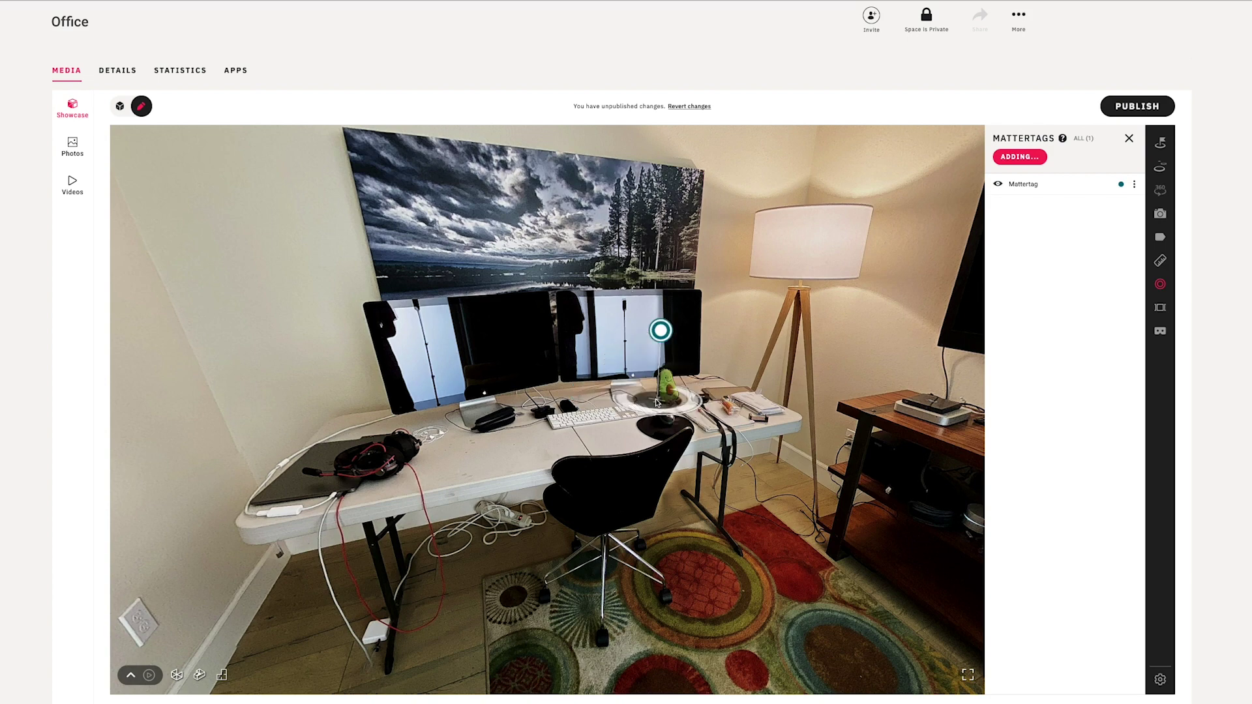
pyautogui.write('Avocado Stuffy')
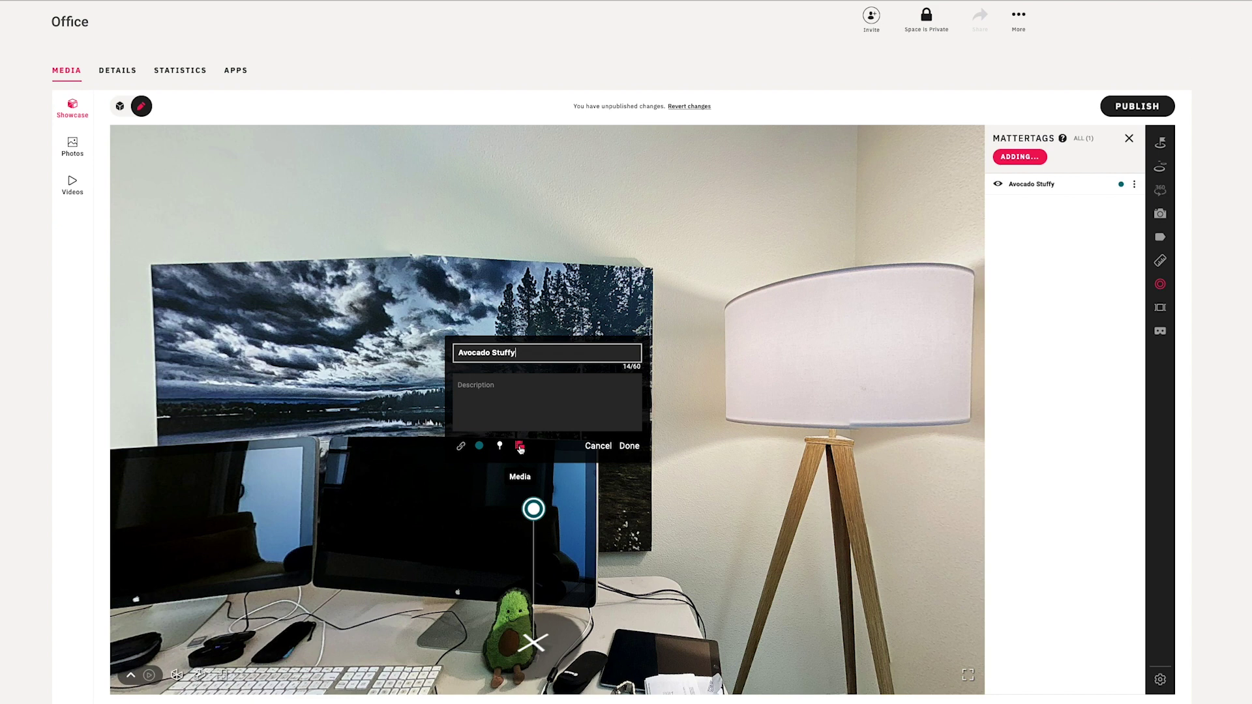
pyautogui.click(629, 445)
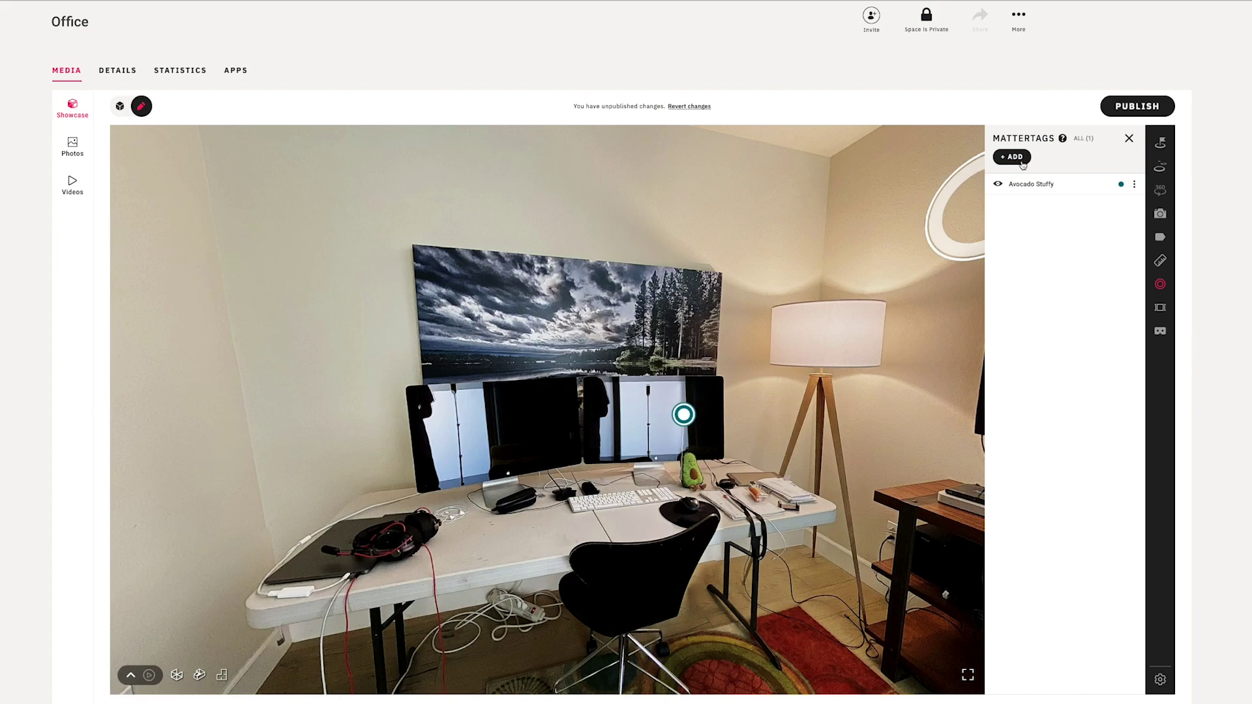
pyautogui.click(1012, 157)
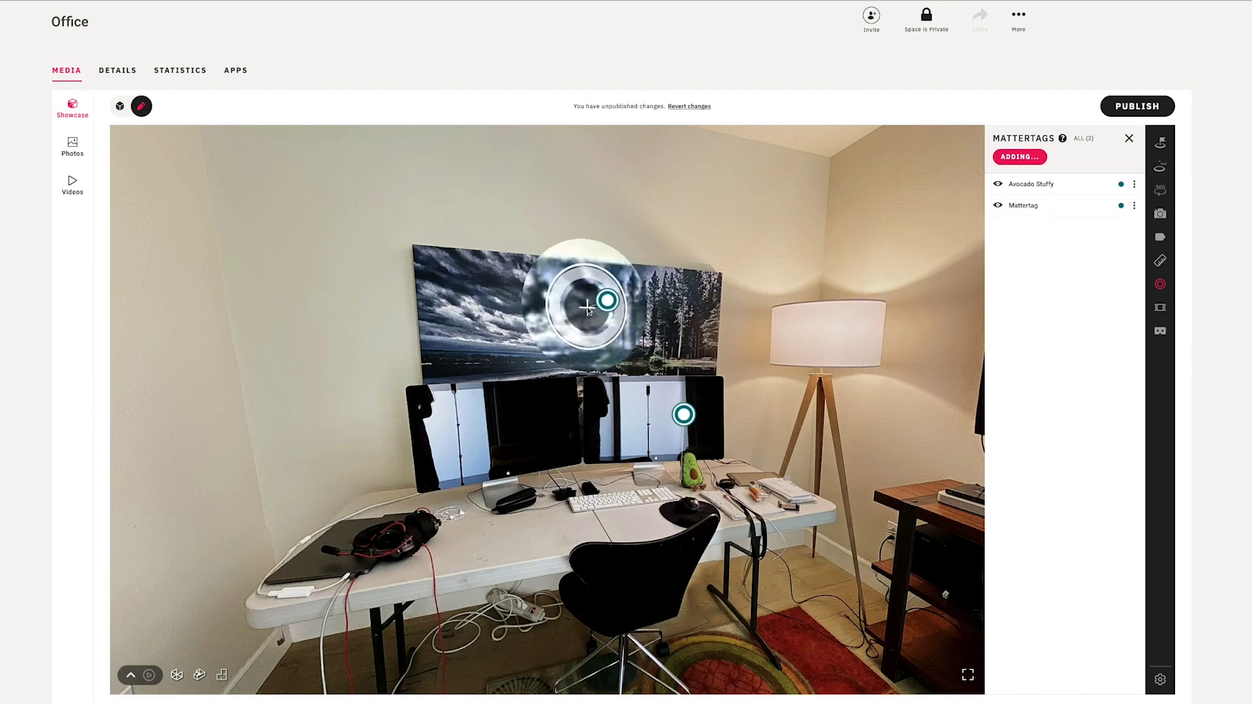
pyautogui.click(634, 295)
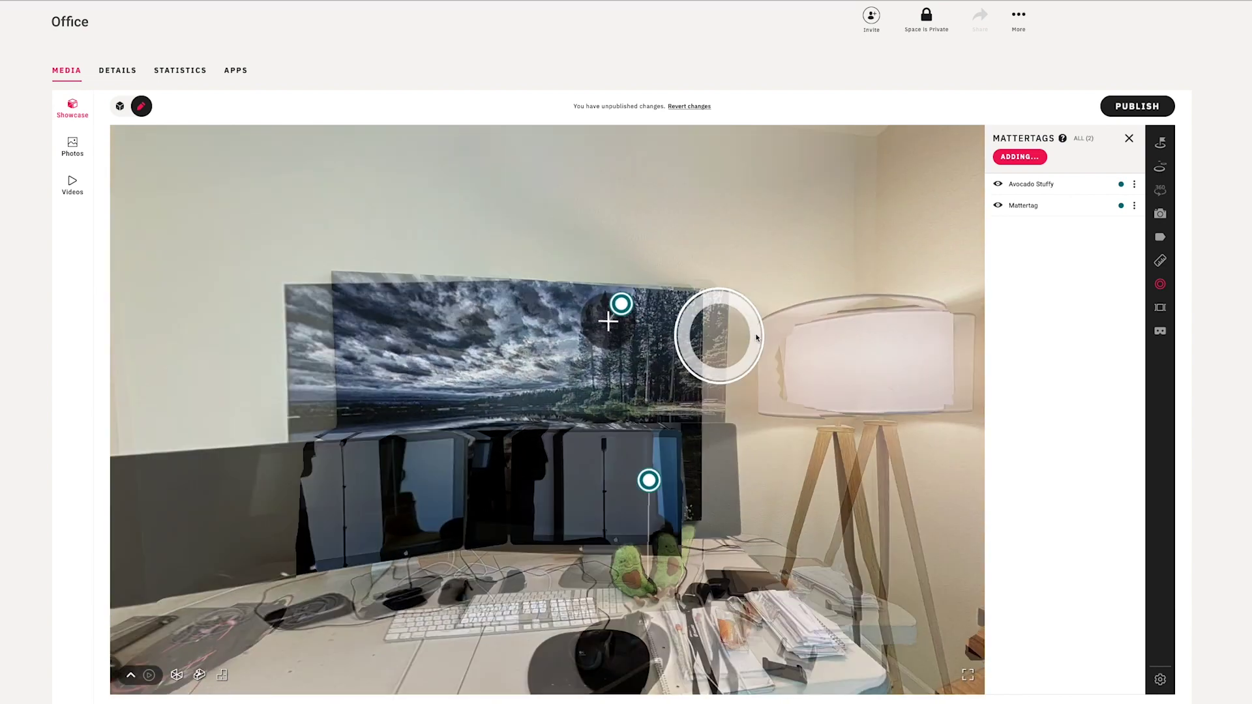
pyautogui.write('Lake ')
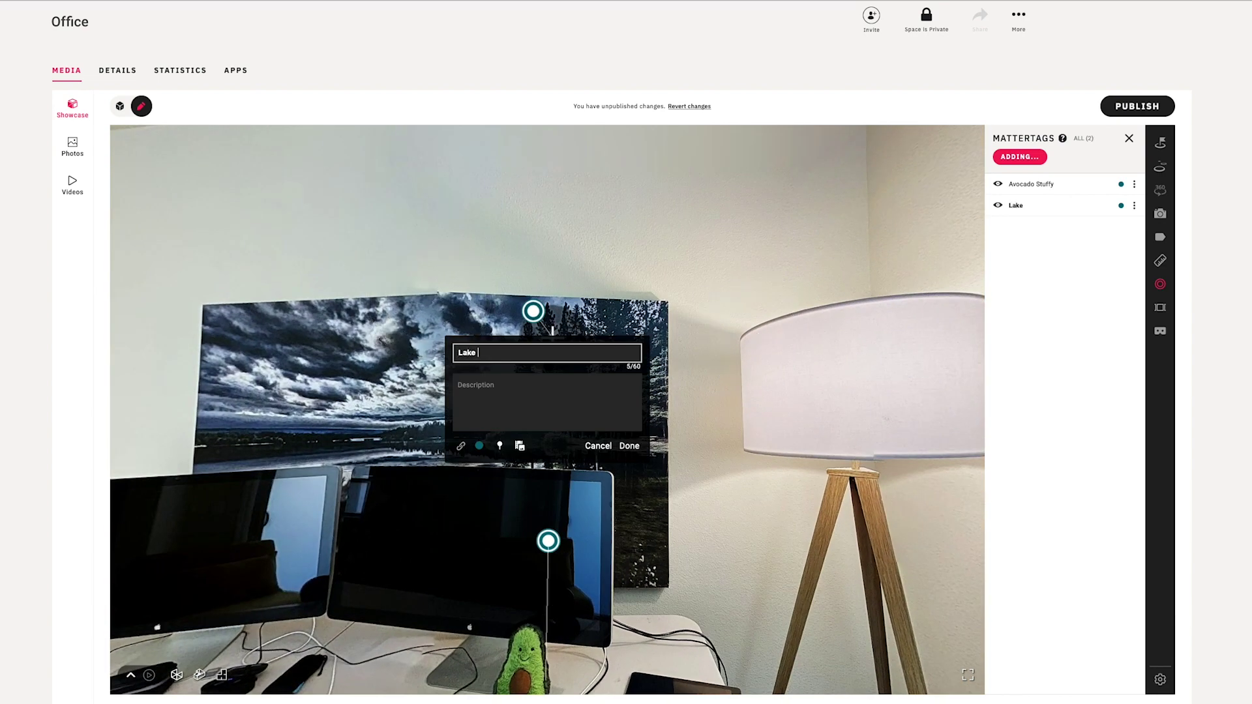
pyautogui.write('Siskiyou')
pyautogui.press('Return')
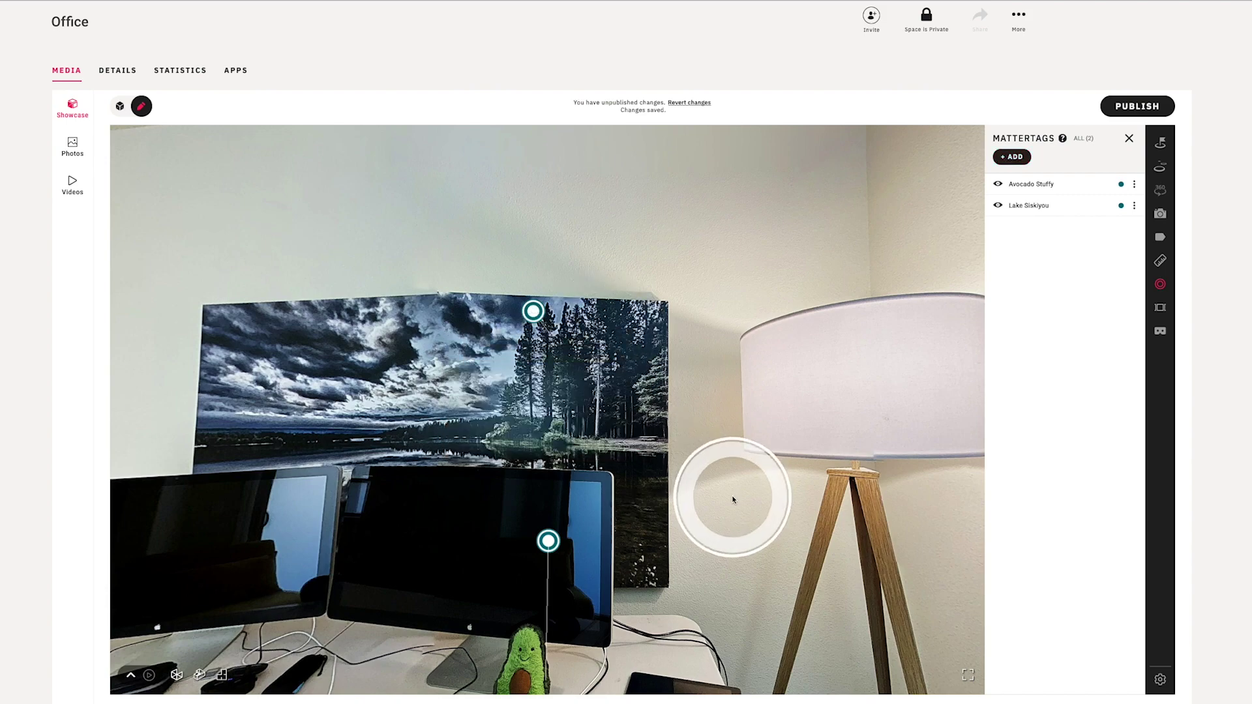
pyautogui.moveTo(733, 500); pyautogui.dragTo(565, 456)
pyautogui.scroll(-2, 573, 470)
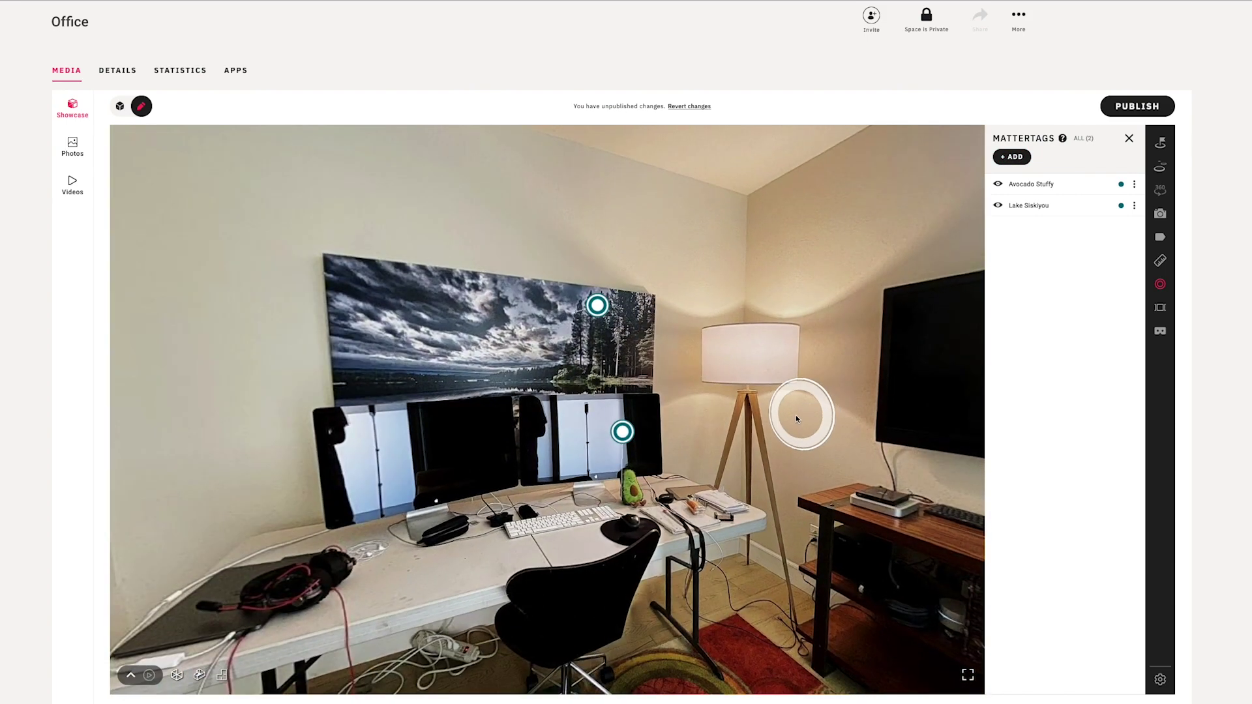
pyautogui.moveTo(796, 418); pyautogui.dragTo(750, 427)
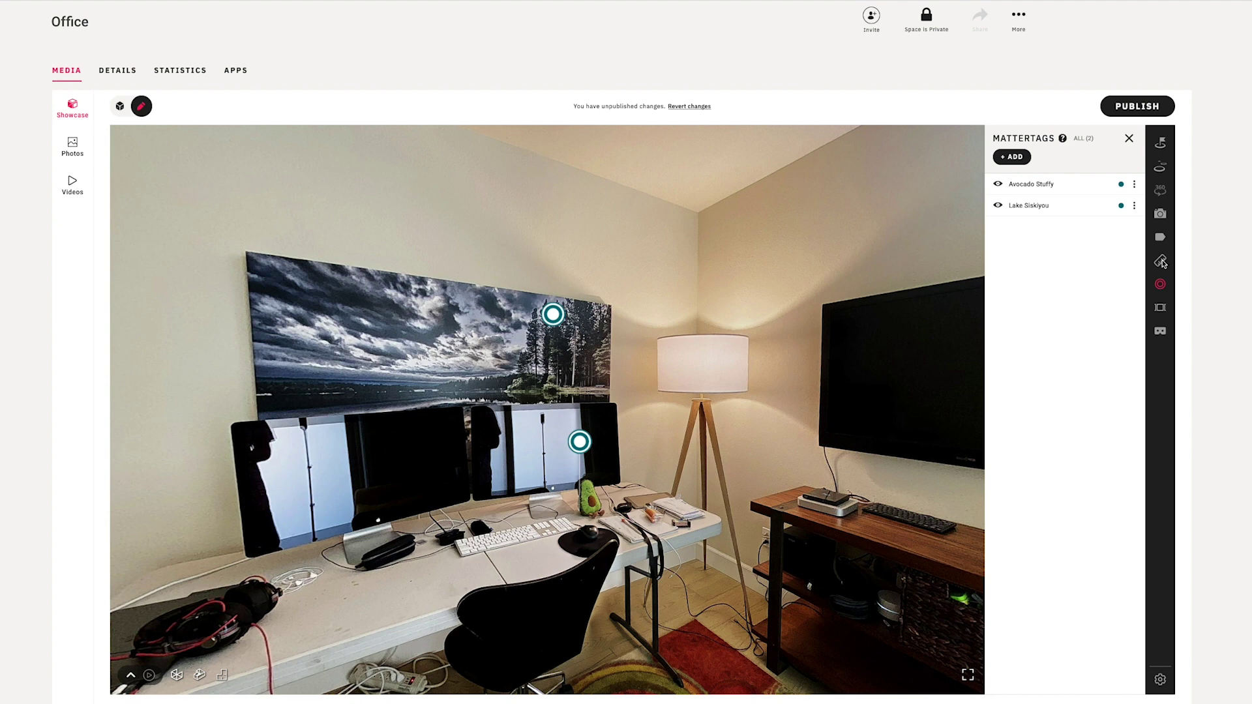
# Step: Measure the 9' 5" line along the ceiling edge to the far wall corner
pyautogui.click(1161, 261)
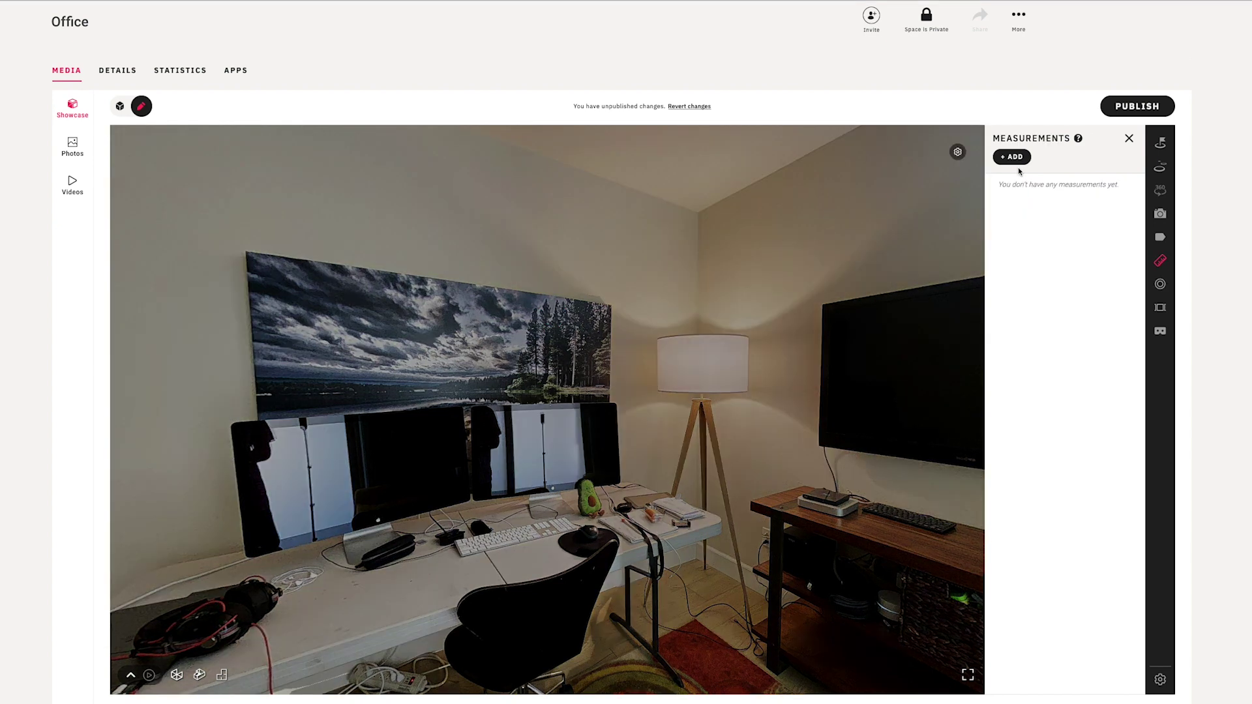
pyautogui.click(1012, 157)
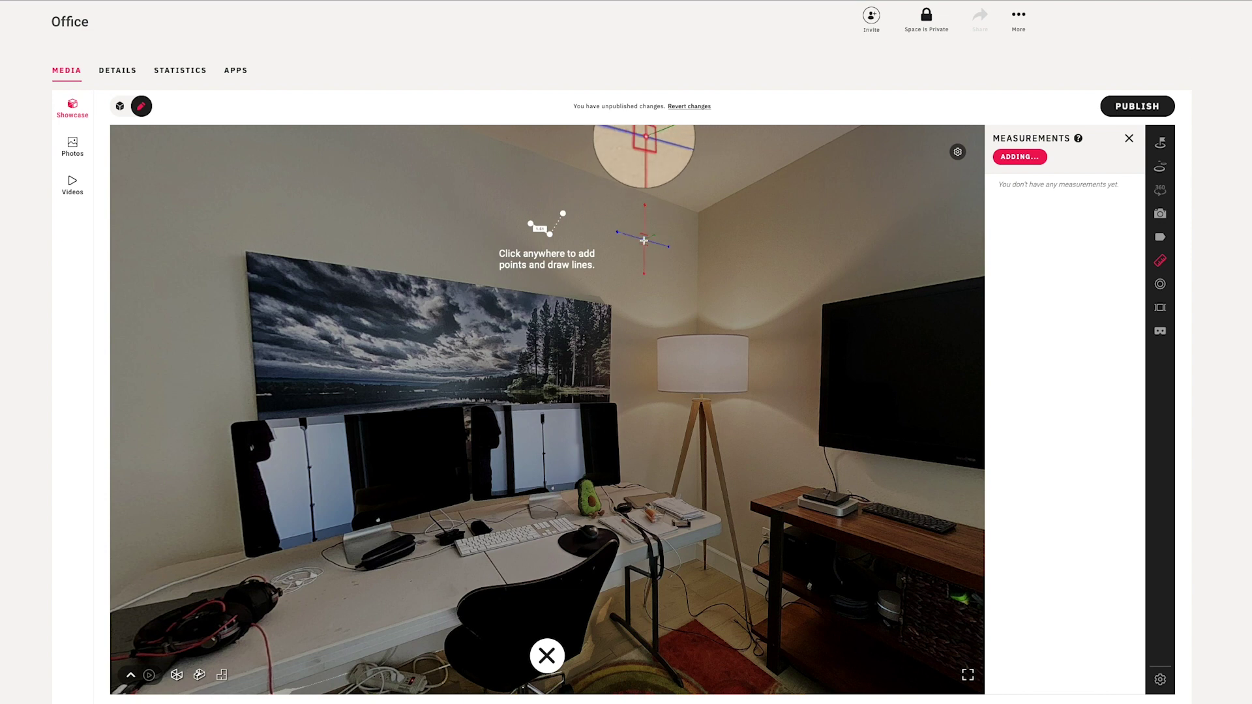
pyautogui.click(663, 238)
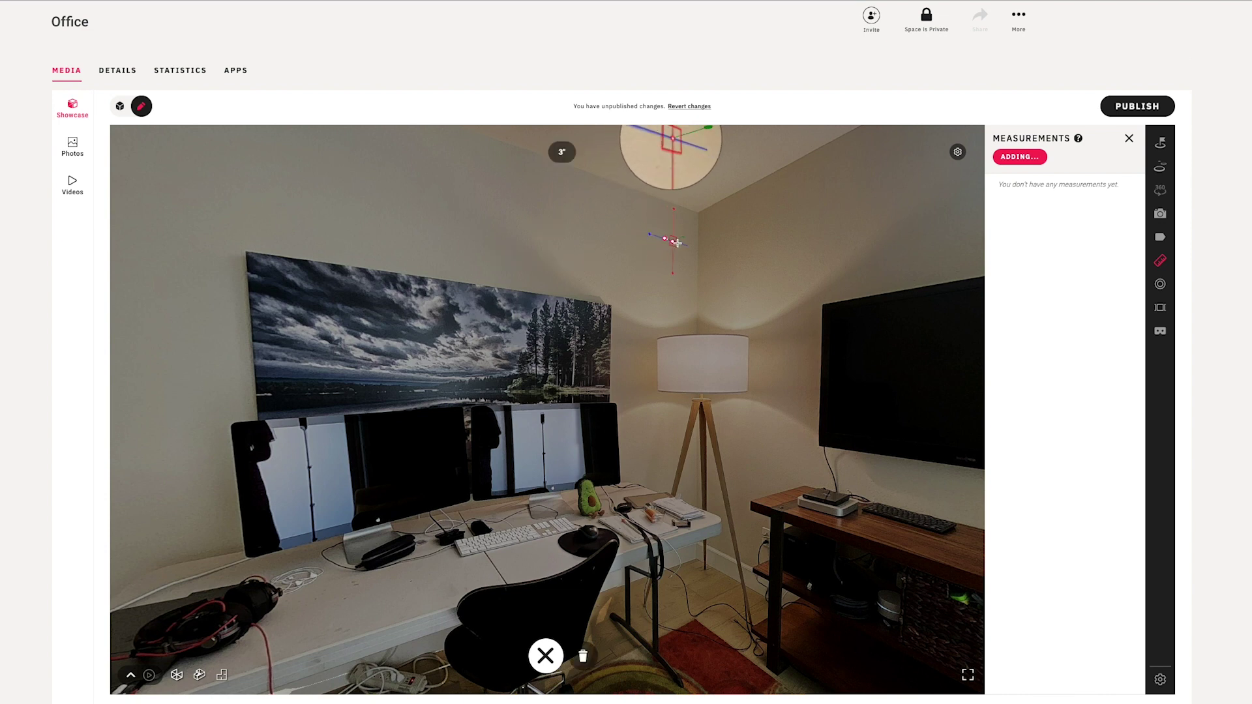
pyautogui.moveTo(841, 222); pyautogui.dragTo(453, 246)
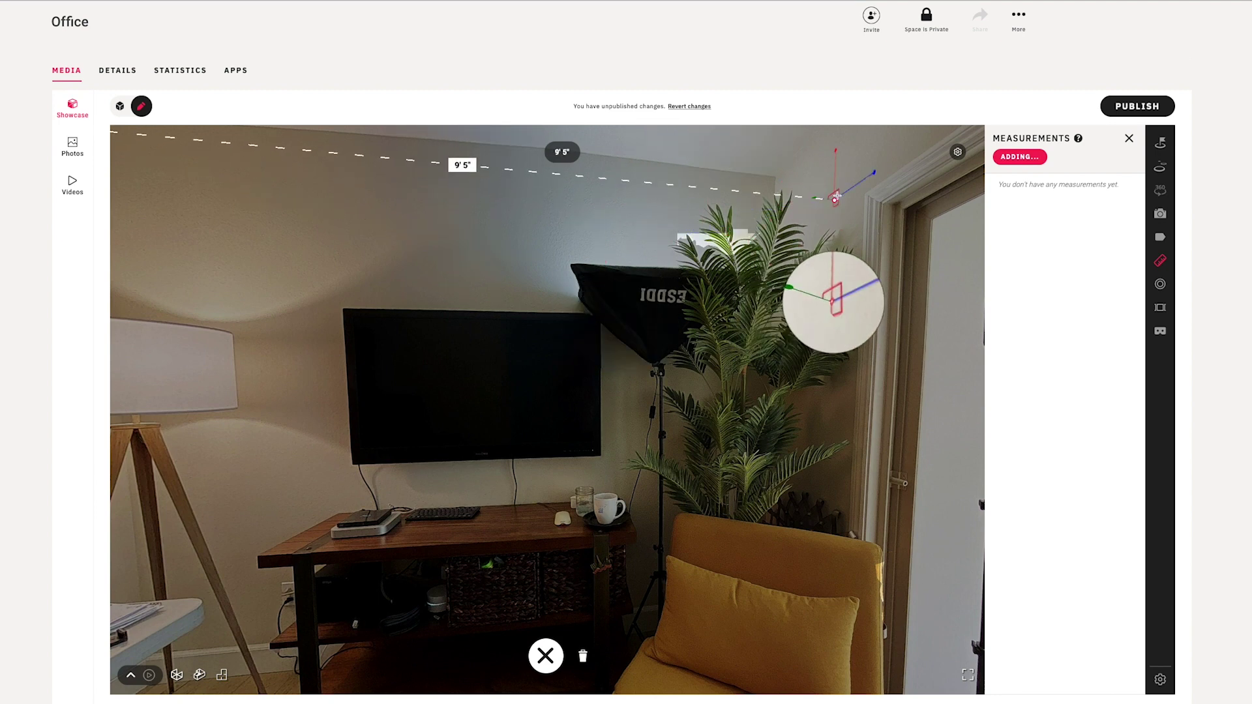
pyautogui.click(828, 194)
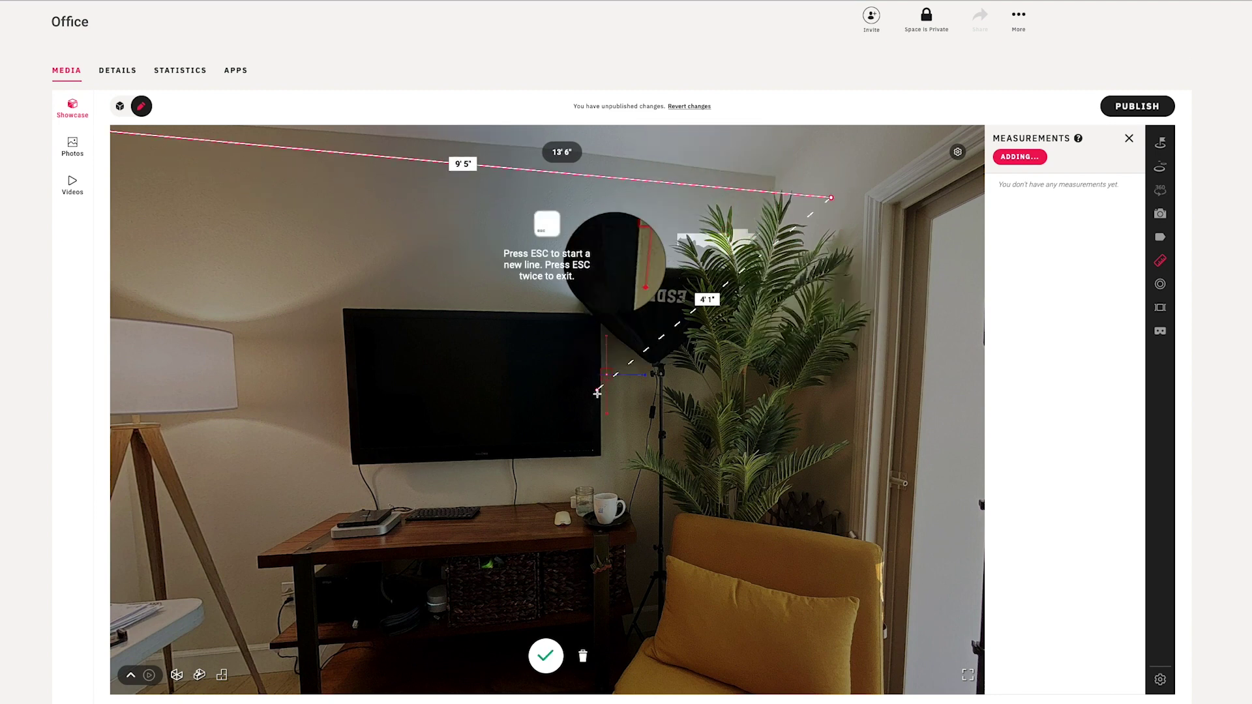
pyautogui.press('Escape')
pyautogui.press('Escape')
# Step: Add a 7' 8" floor-to-ceiling measurement beside the lamp and check both lines
pyautogui.scroll(-3, 558, 327)
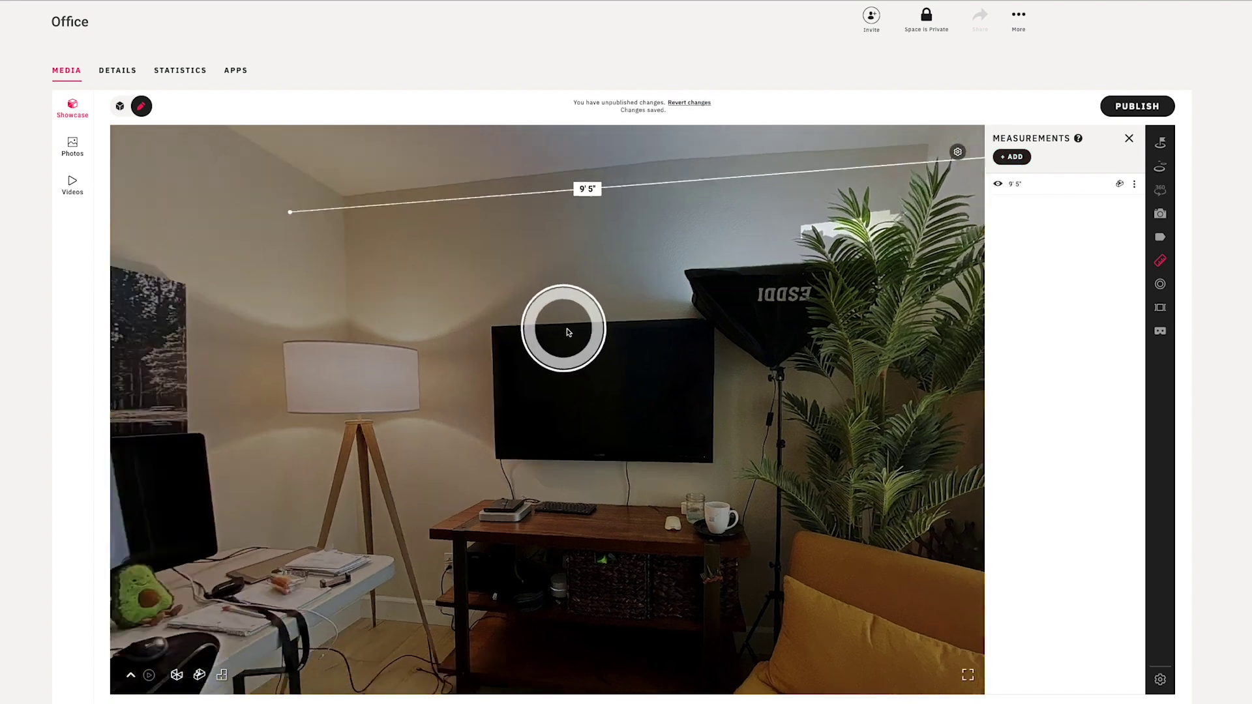
pyautogui.moveTo(558, 326); pyautogui.dragTo(827, 252)
pyautogui.click(704, 548)
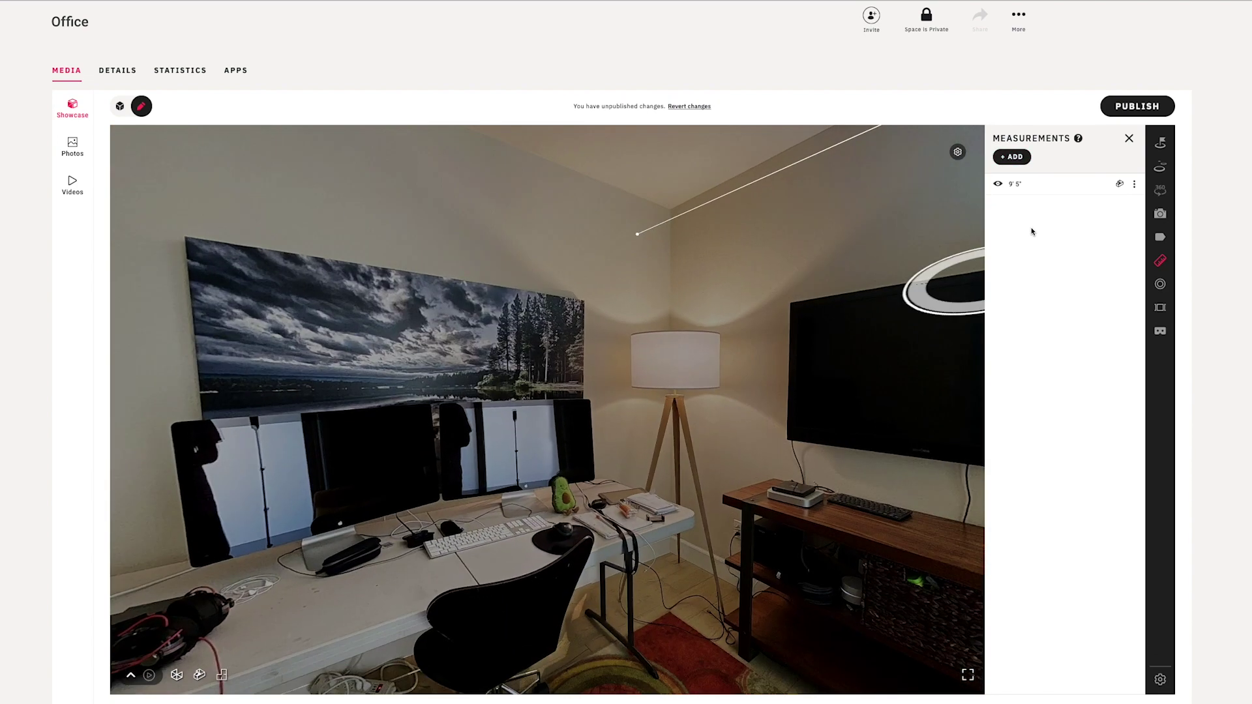
pyautogui.click(1012, 157)
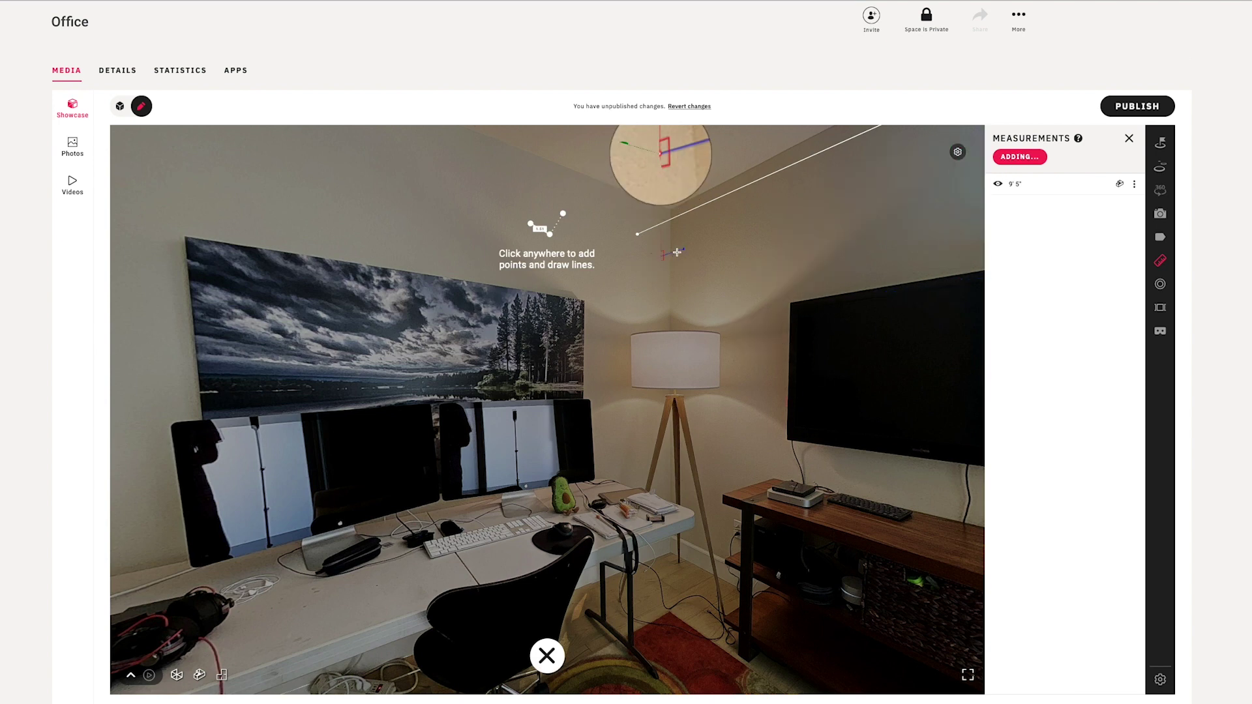
pyautogui.moveTo(680, 195); pyautogui.dragTo(580, 351)
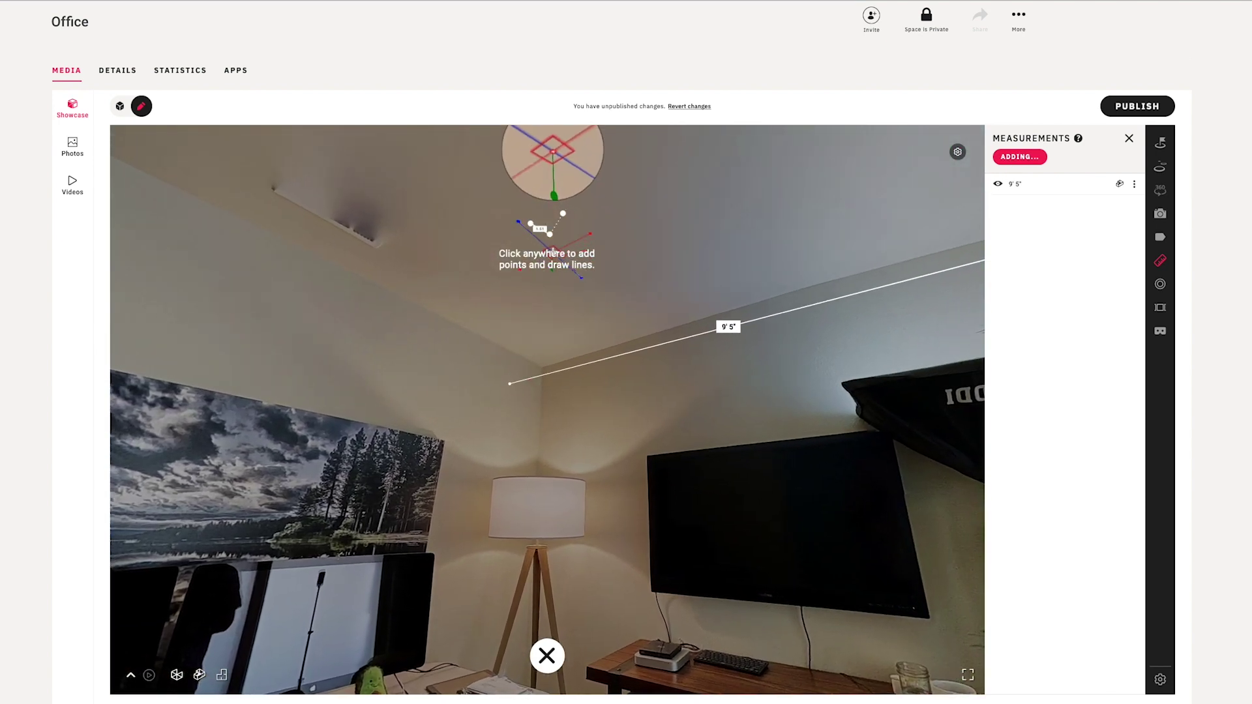
pyautogui.click(552, 253)
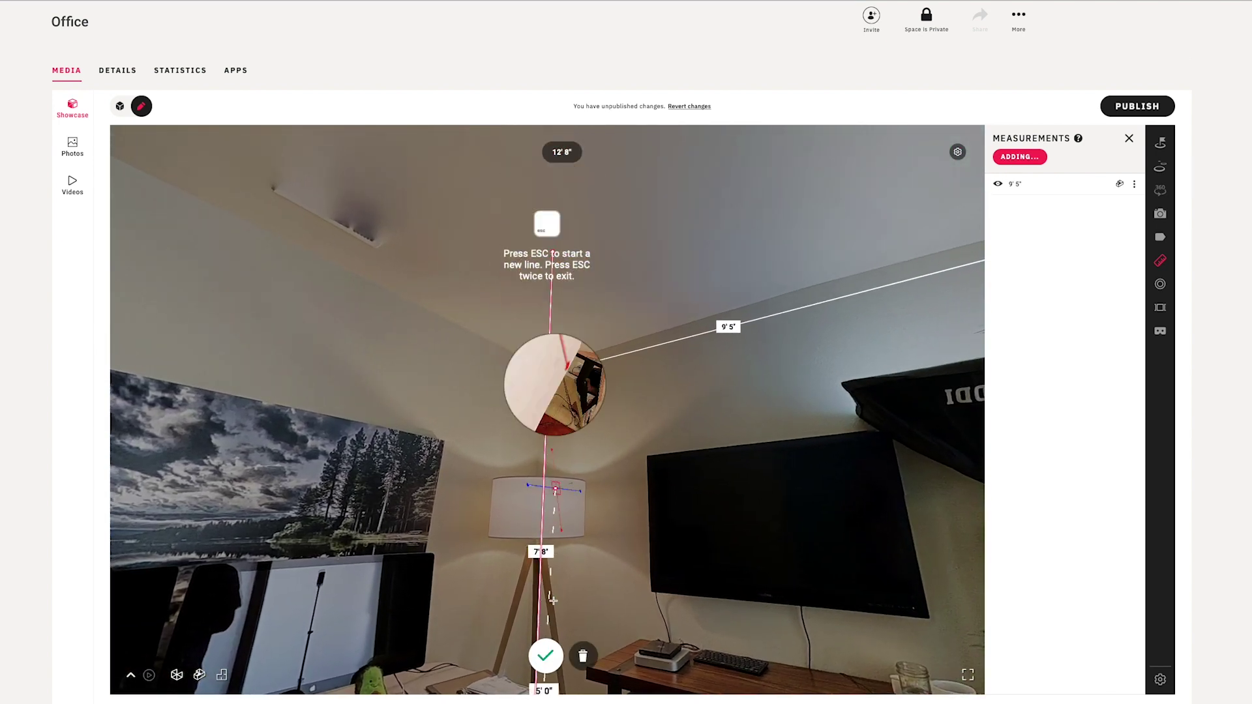
pyautogui.click(546, 656)
pyautogui.click(637, 601)
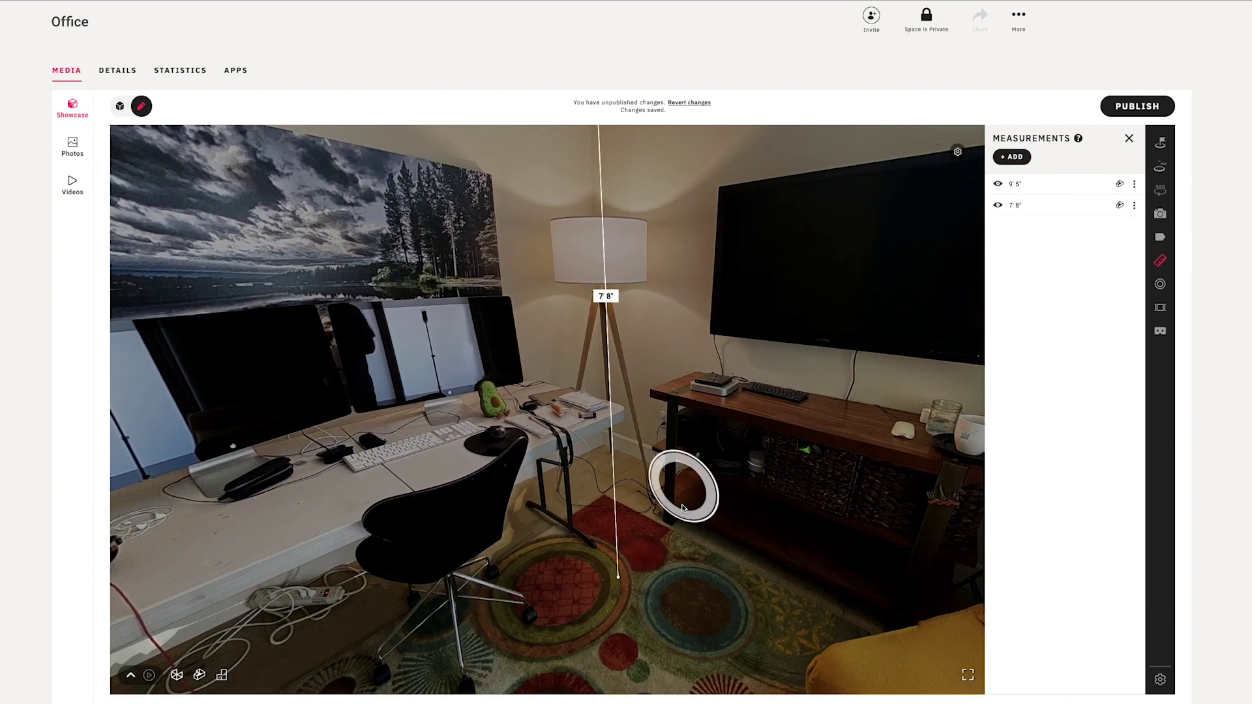
pyautogui.moveTo(727, 238); pyautogui.dragTo(732, 413)
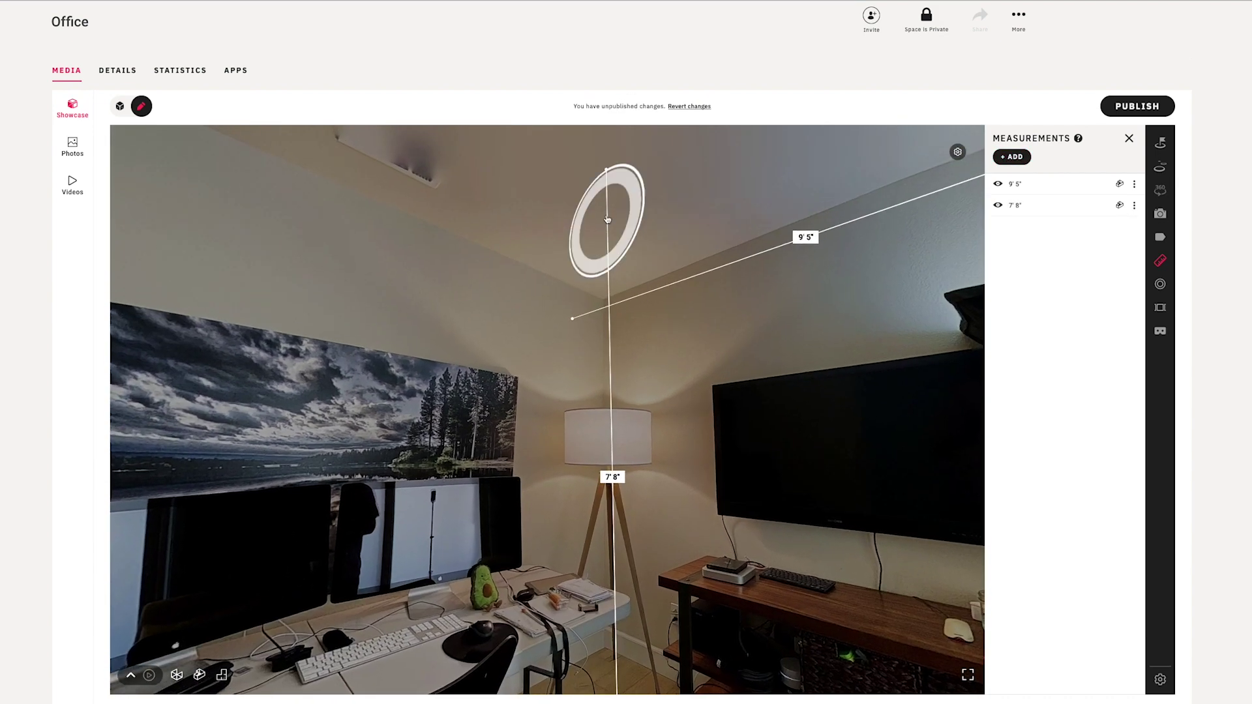
pyautogui.moveTo(739, 486); pyautogui.dragTo(734, 434)
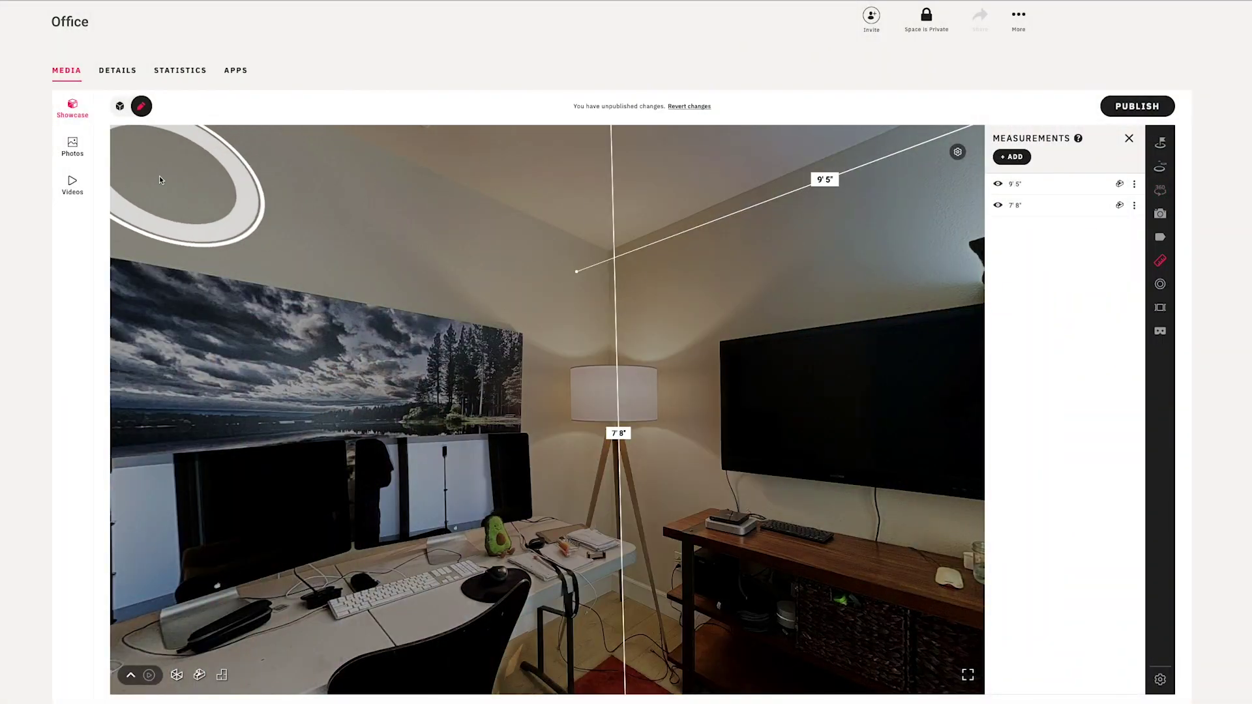
# Step: Open the Photos section of the Office space's media
pyautogui.click(73, 147)
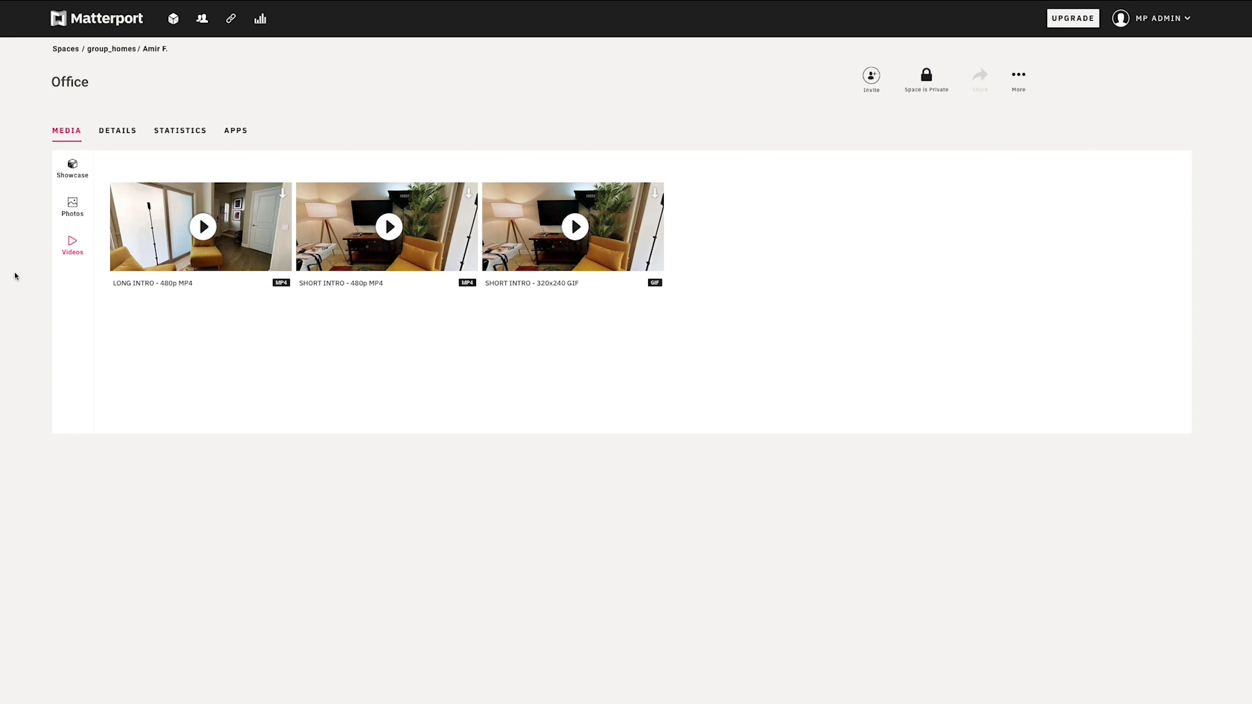
# Step: Publish the Office changes from Showcase and confirm making the space public
pyautogui.click(73, 167)
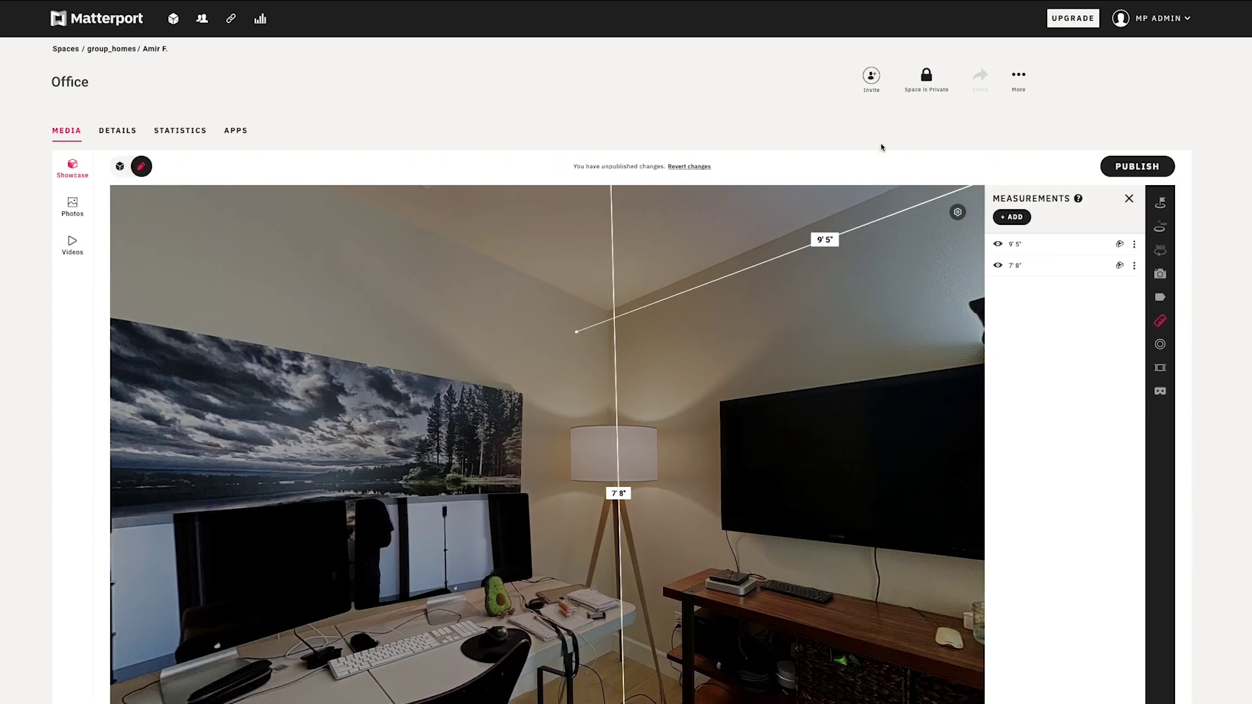
pyautogui.click(1126, 167)
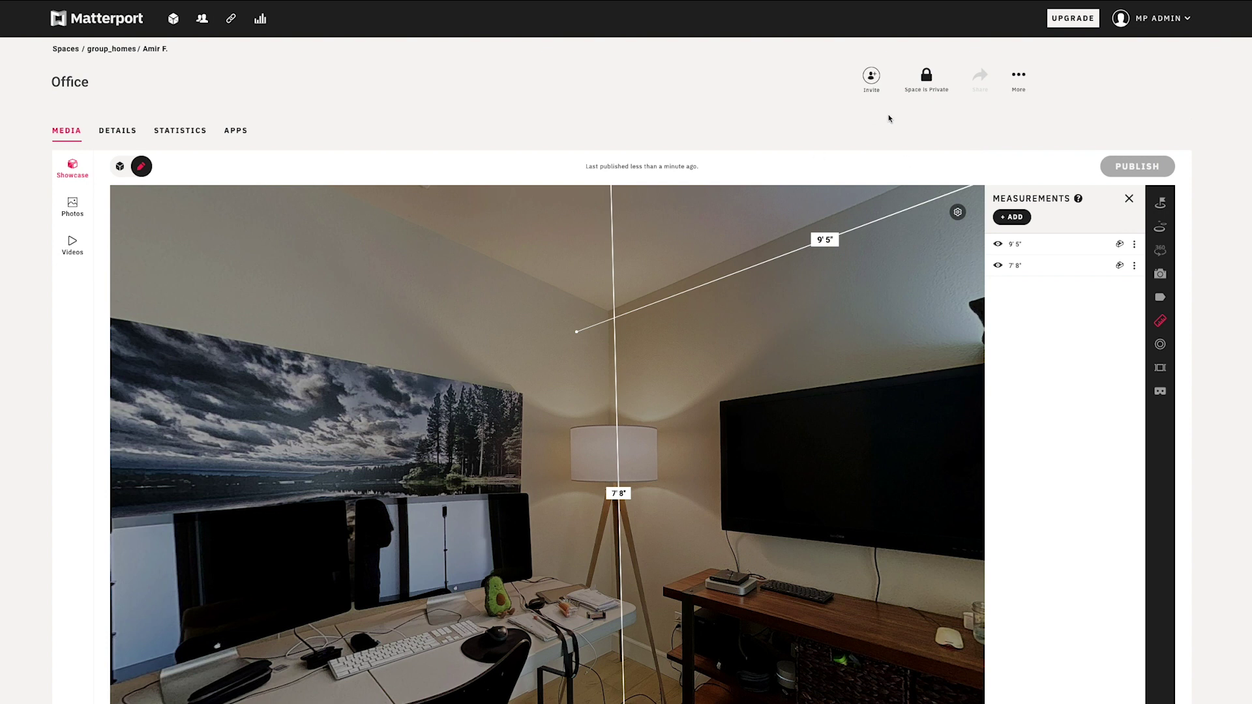
pyautogui.click(928, 80)
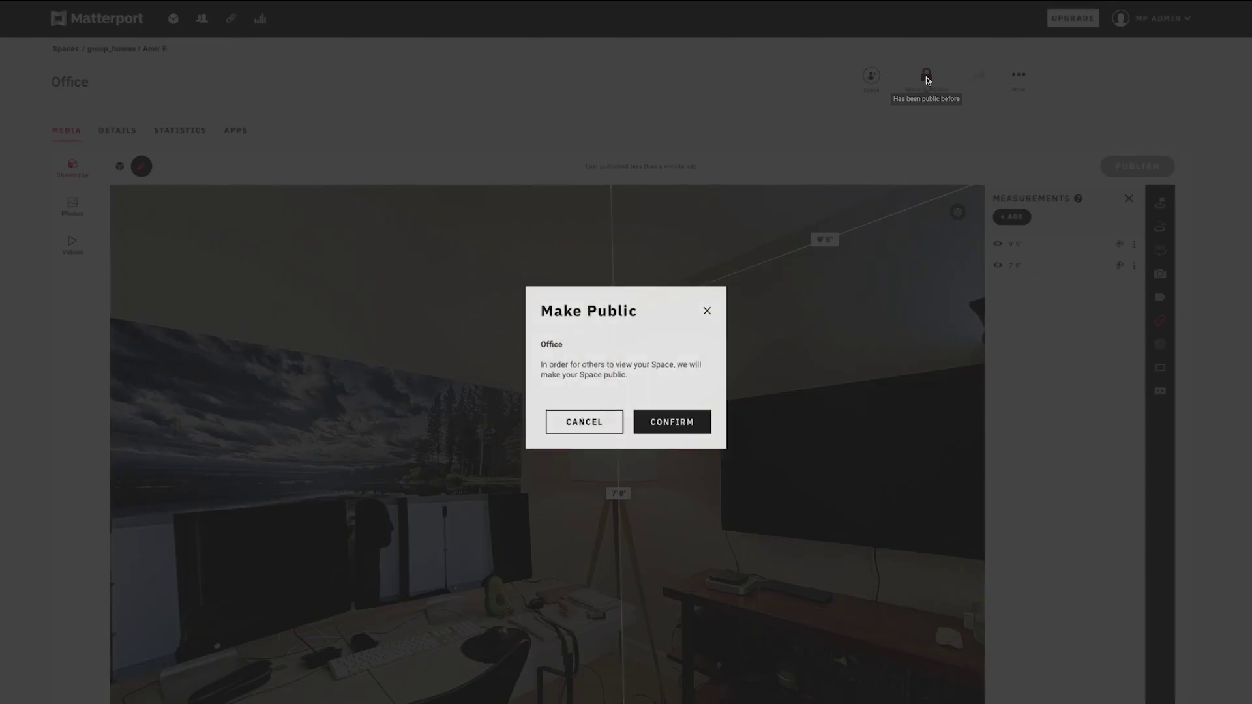
pyautogui.click(671, 423)
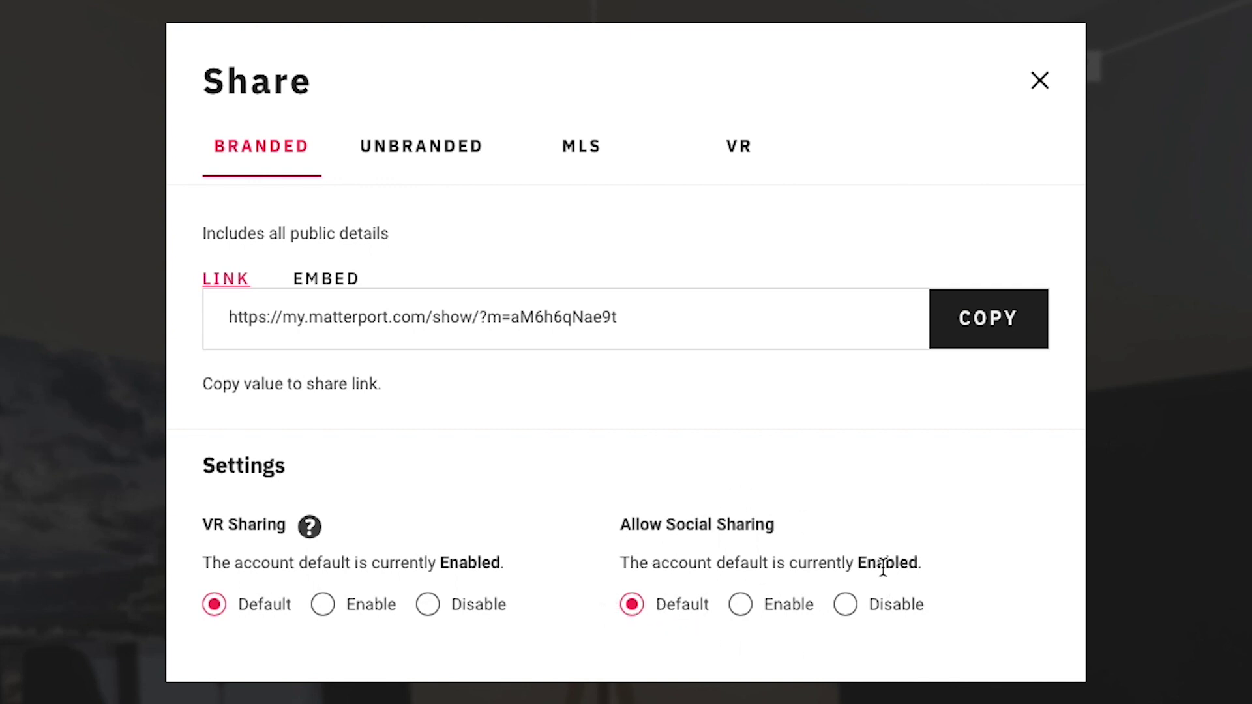
# Step: Set Allow Social Sharing to Enable and bring up the public tour's share options
pyautogui.moveTo(859, 563); pyautogui.dragTo(915, 563)
pyautogui.click(741, 608)
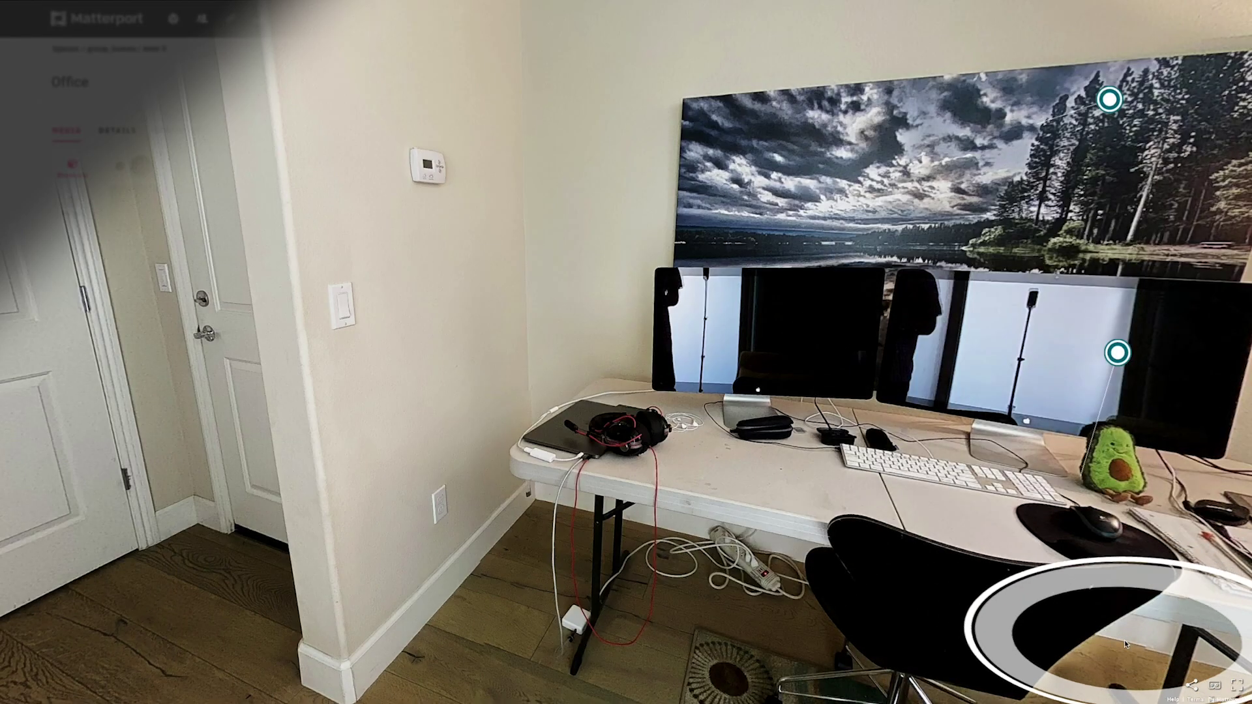
pyautogui.click(1193, 685)
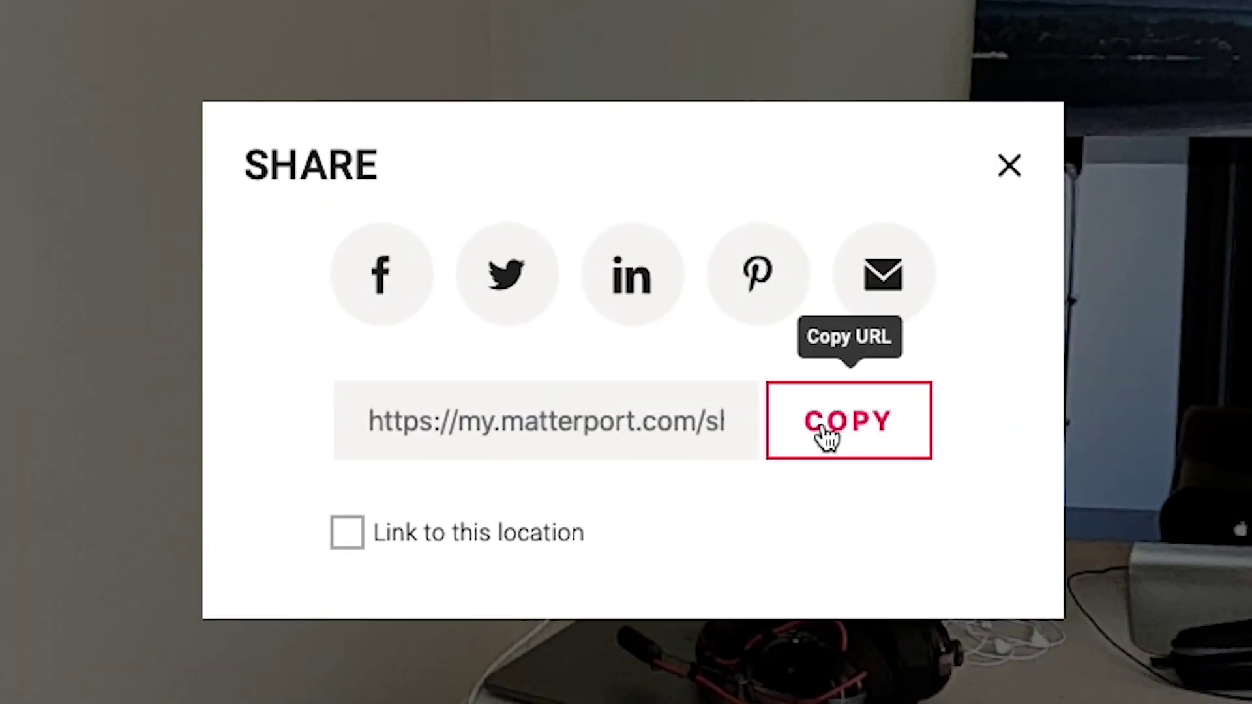